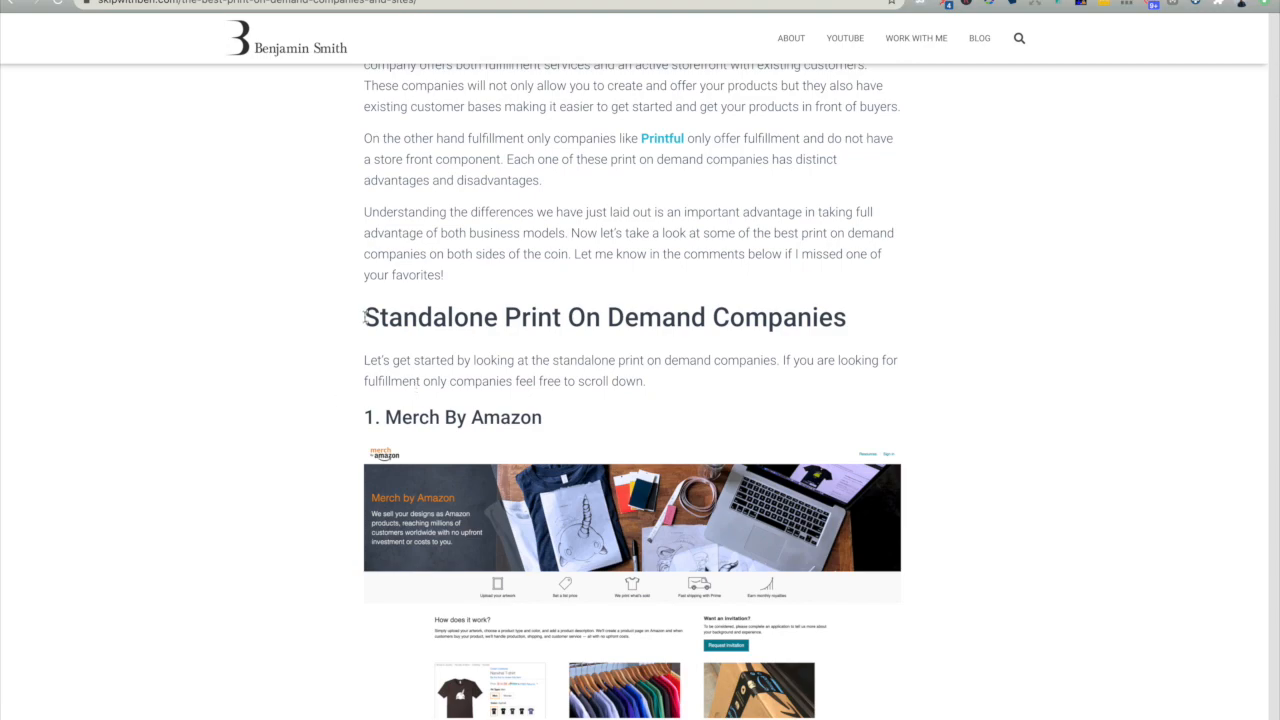
- Review the article's list of standalone print on demand companies, from Merch By Amazon through Threadless and CafePress
{"action": "left_click_drag", "start_coordinate": [364, 316], "coordinate": [922, 329]}
{"action": "scroll", "coordinate": [476, 370], "scroll_direction": "down", "scroll_amount": 10}
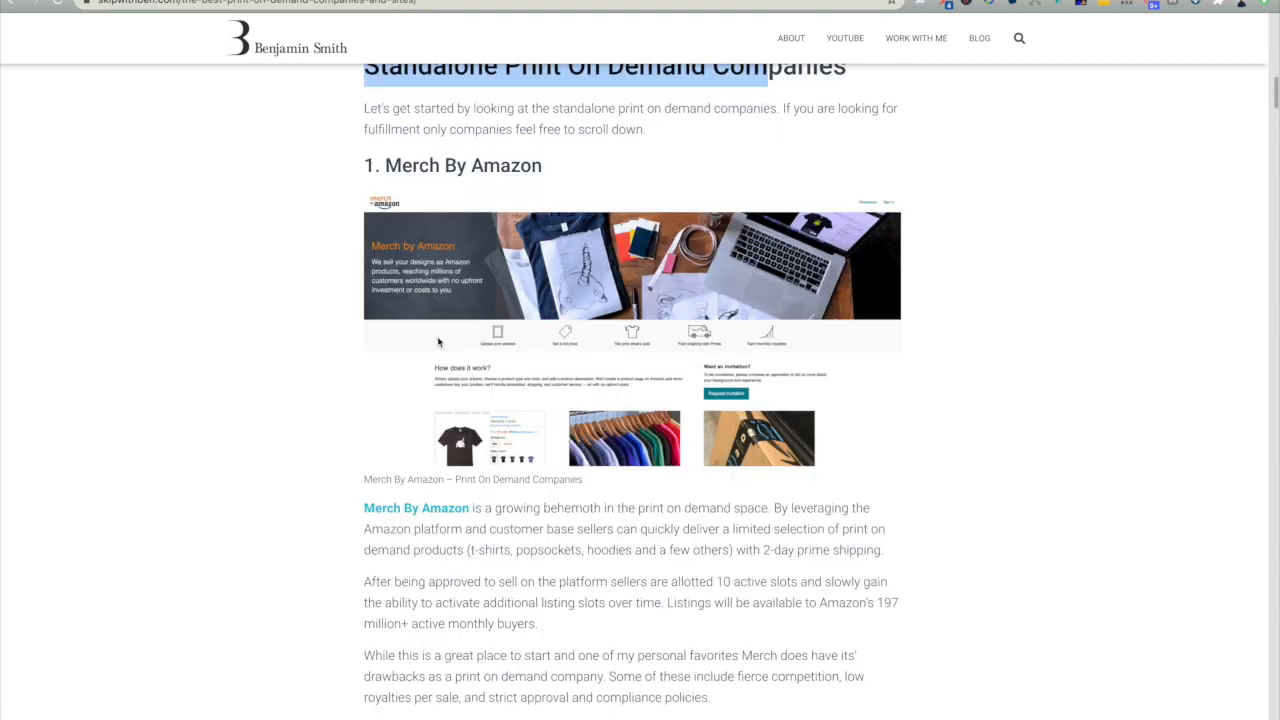
{"action": "scroll", "coordinate": [393, 427], "scroll_direction": "down", "scroll_amount": 13}
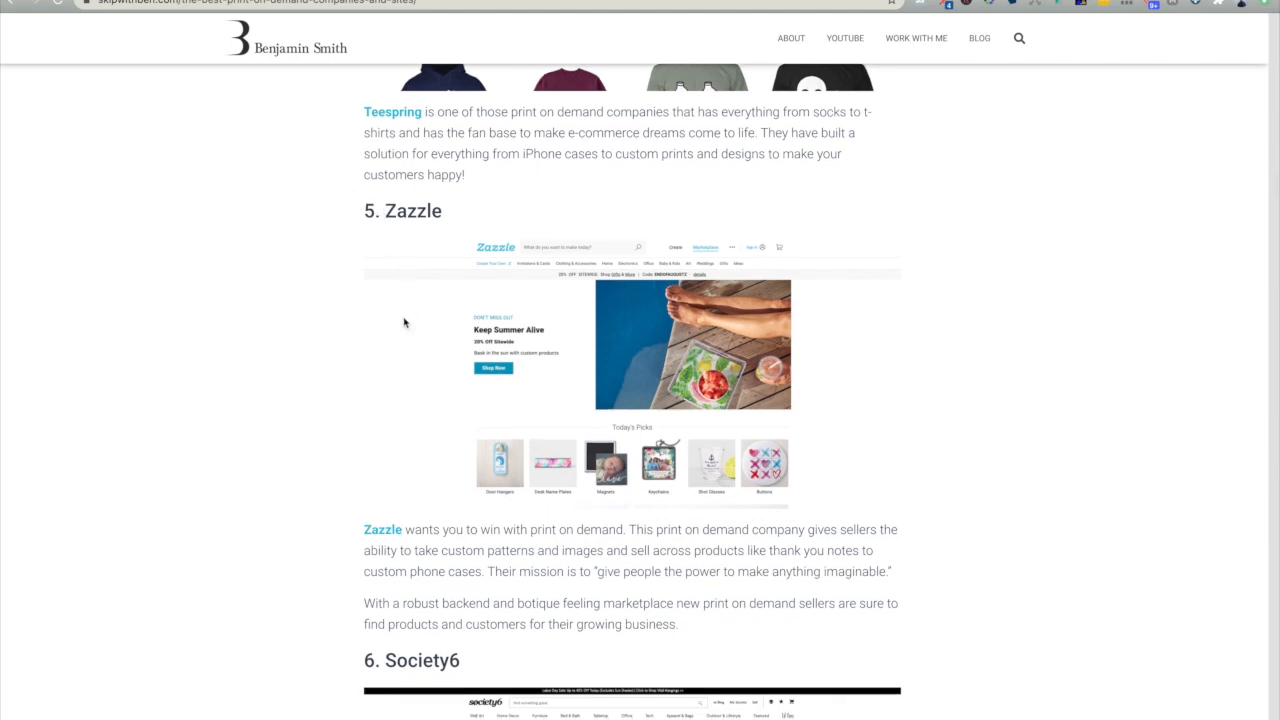
{"action": "scroll", "coordinate": [403, 323], "scroll_direction": "down", "scroll_amount": 9}
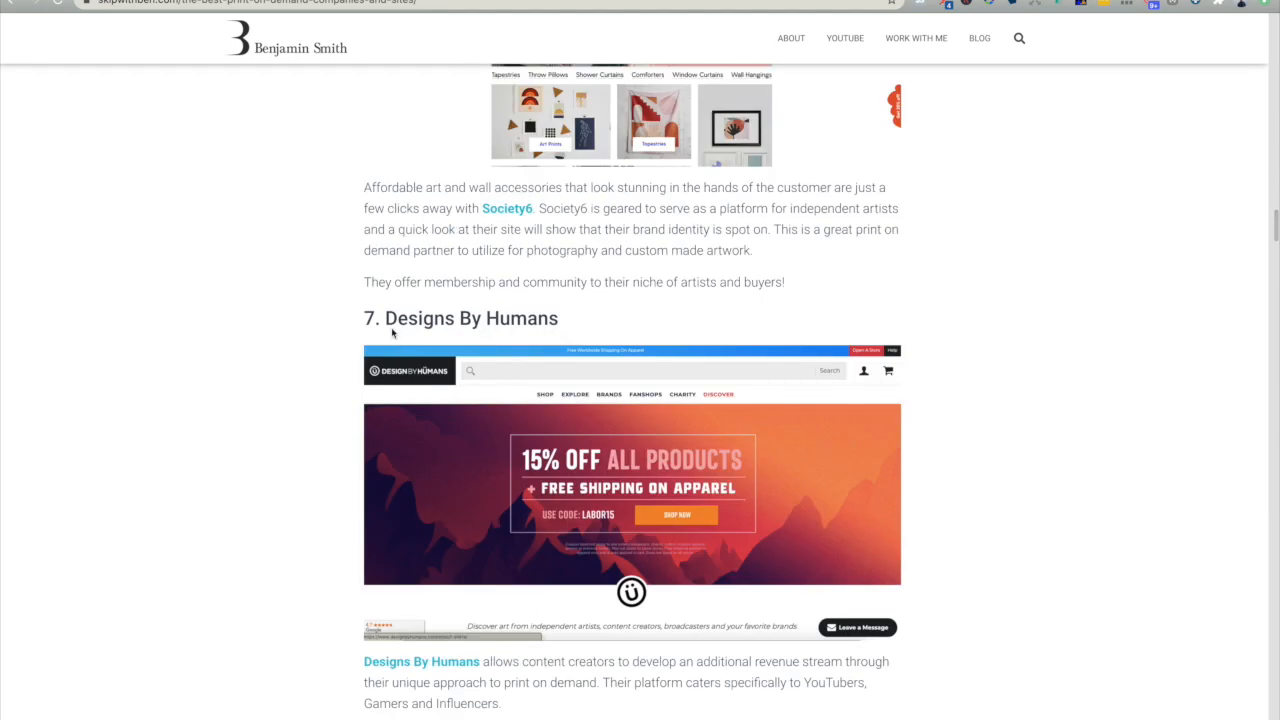
{"action": "left_click_drag", "start_coordinate": [391, 332], "coordinate": [617, 314]}
{"action": "scroll", "coordinate": [435, 268], "scroll_direction": "down", "scroll_amount": 6}
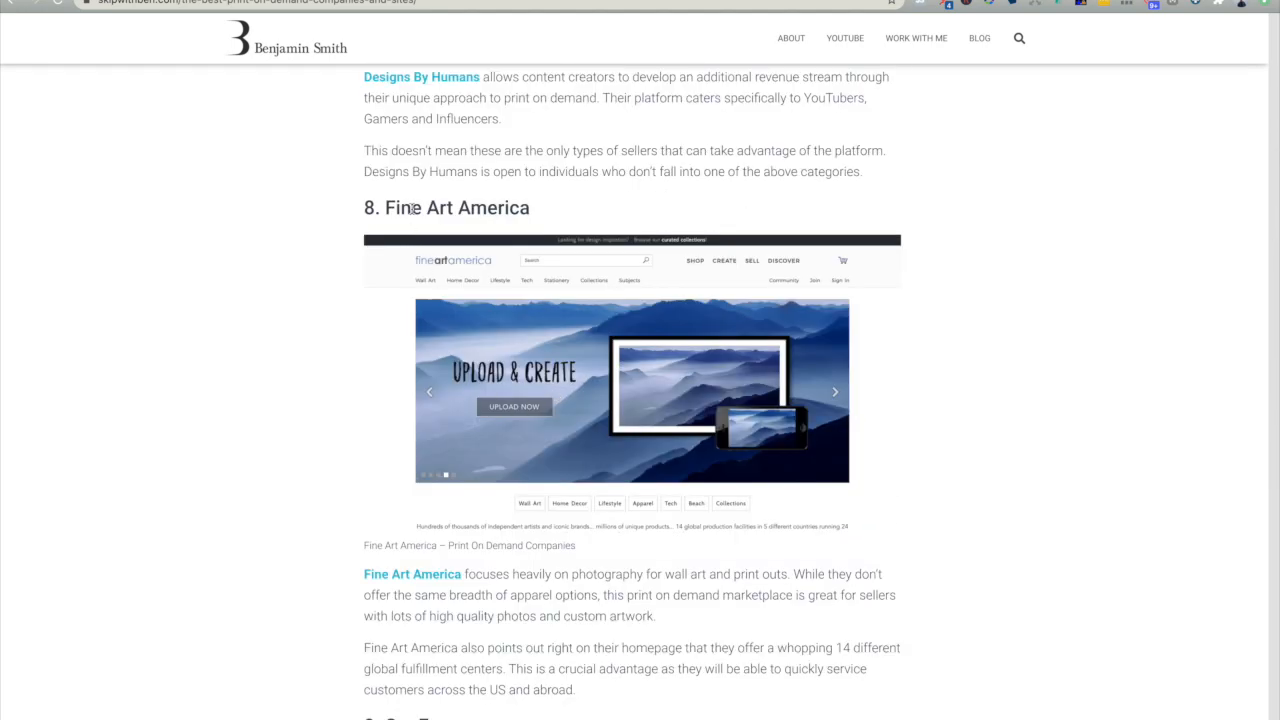
{"action": "left_click_drag", "start_coordinate": [410, 212], "coordinate": [583, 214]}
{"action": "scroll", "coordinate": [475, 440], "scroll_direction": "down", "scroll_amount": 12}
{"action": "scroll", "coordinate": [475, 450], "scroll_direction": "down", "scroll_amount": 11}
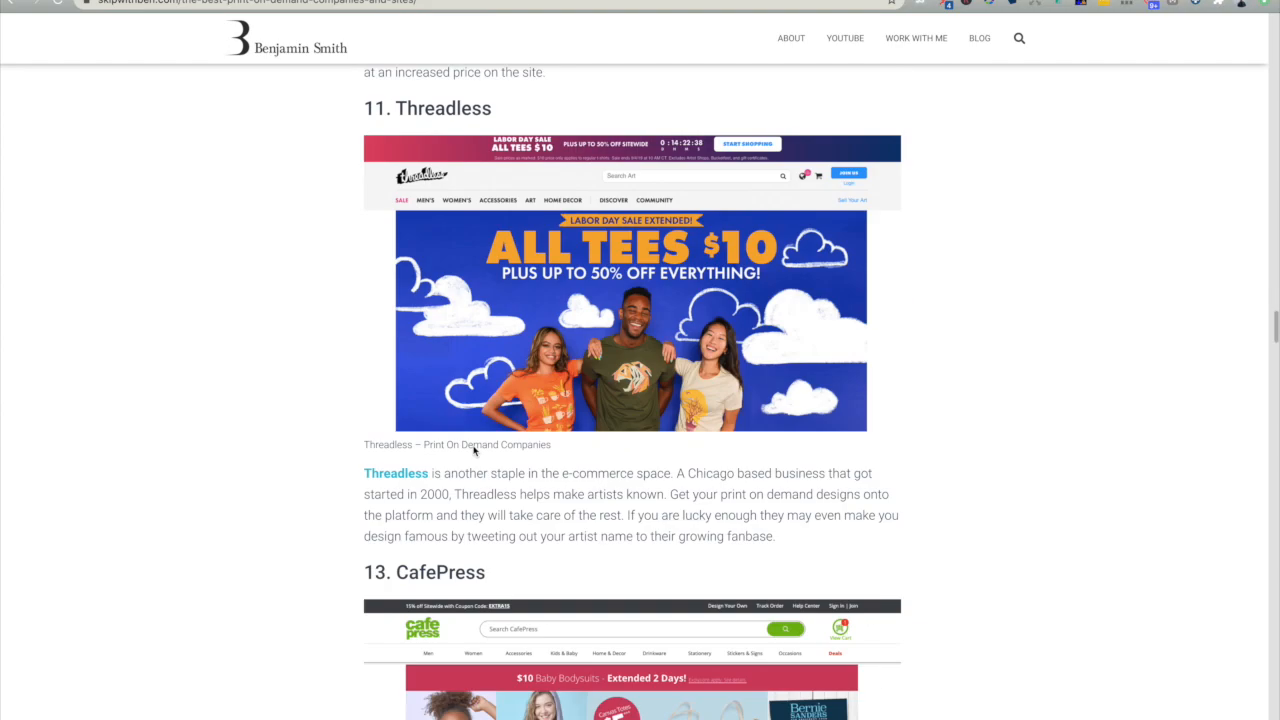
- Review the fulfillment only print on demand companies in the article, from Printify through Printful to Amplifier
{"action": "left_click_drag", "start_coordinate": [364, 332], "coordinate": [661, 320]}
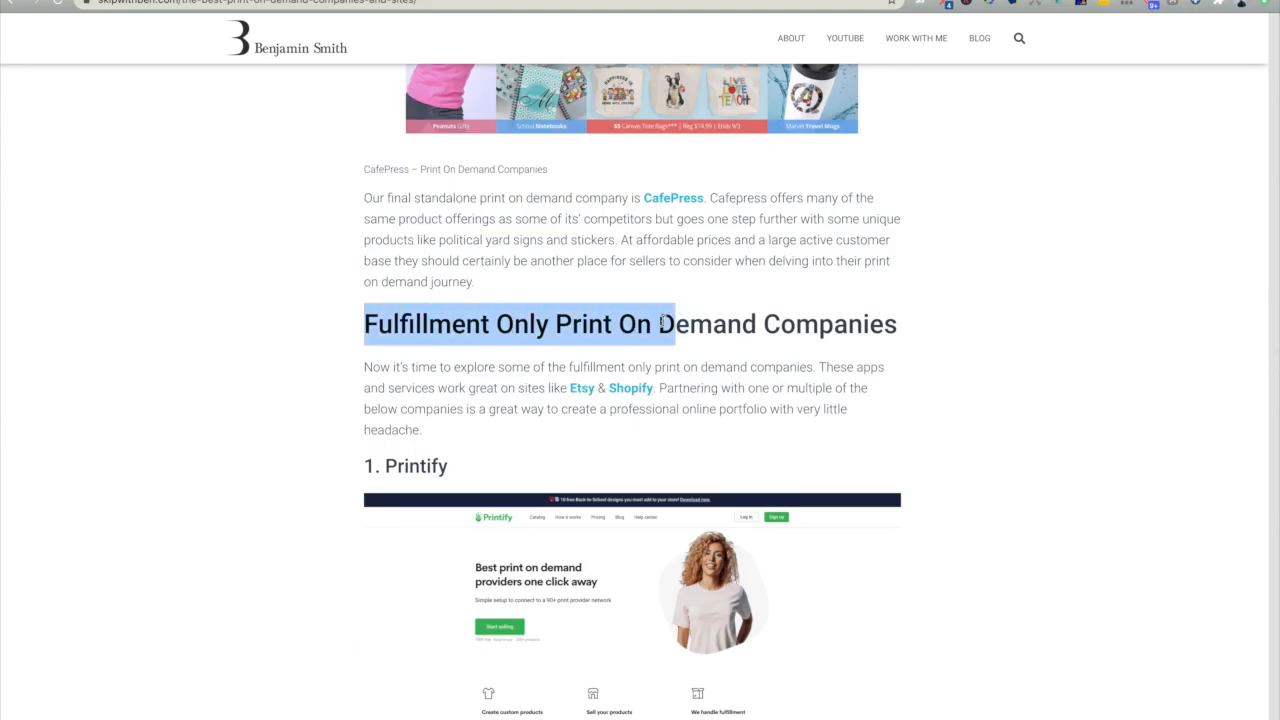
{"action": "left_click", "coordinate": [419, 458]}
{"action": "scroll", "coordinate": [419, 458], "scroll_direction": "down", "scroll_amount": 20}
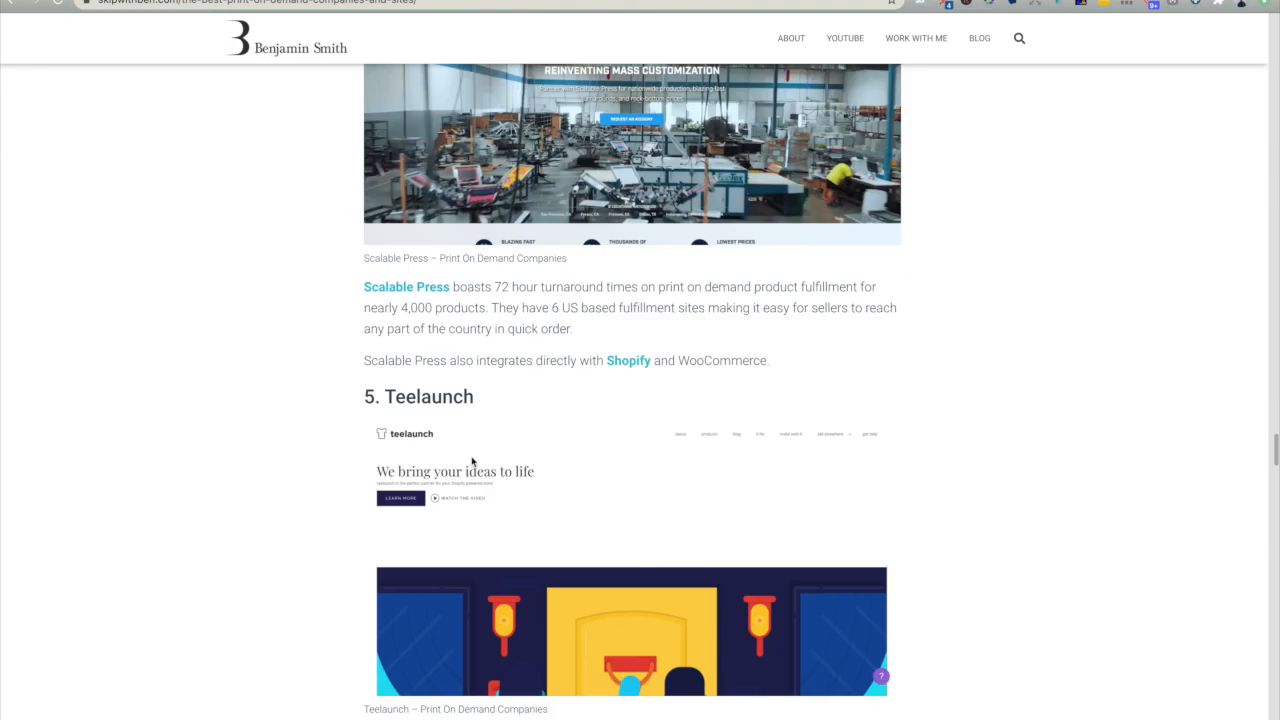
{"action": "scroll", "coordinate": [469, 401], "scroll_direction": "up", "scroll_amount": 3}
{"action": "scroll", "coordinate": [436, 415], "scroll_direction": "down", "scroll_amount": 9}
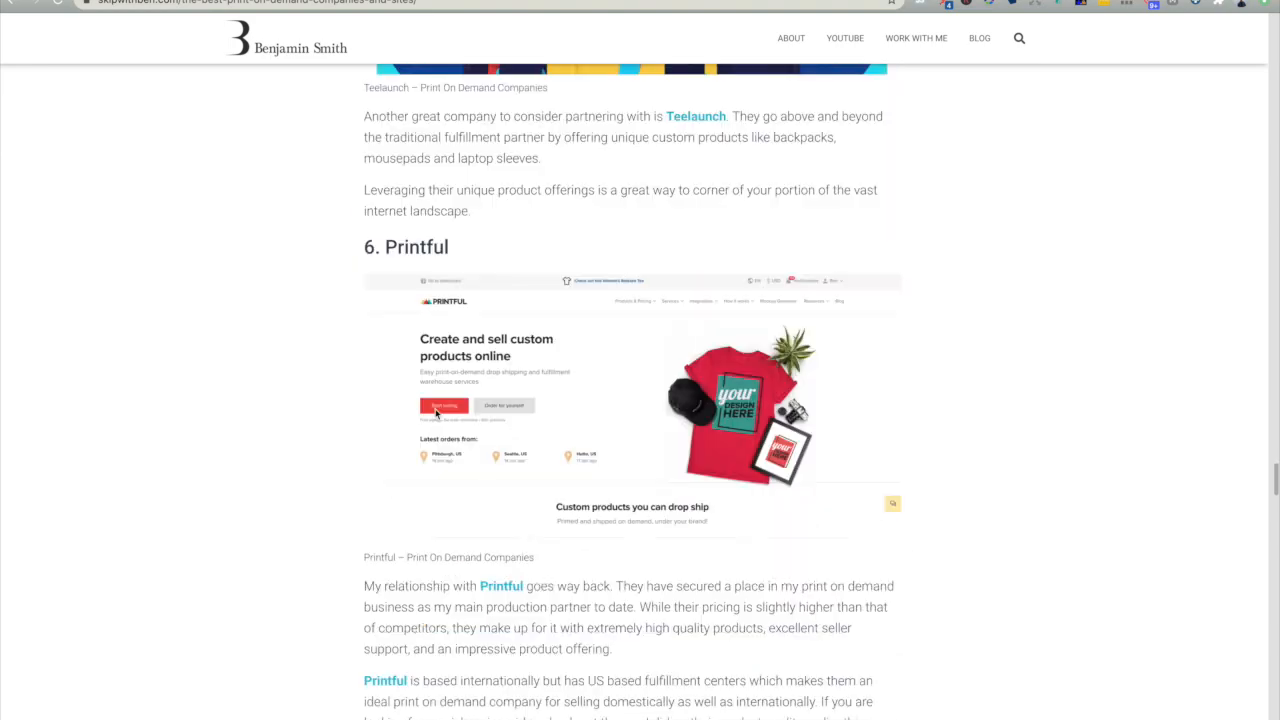
{"action": "scroll", "coordinate": [436, 415], "scroll_direction": "down", "scroll_amount": 3}
{"action": "left_click_drag", "start_coordinate": [398, 461], "coordinate": [525, 467]}
{"action": "scroll", "coordinate": [525, 467], "scroll_direction": "down", "scroll_amount": 5}
{"action": "left_click_drag", "start_coordinate": [397, 428], "coordinate": [590, 426]}
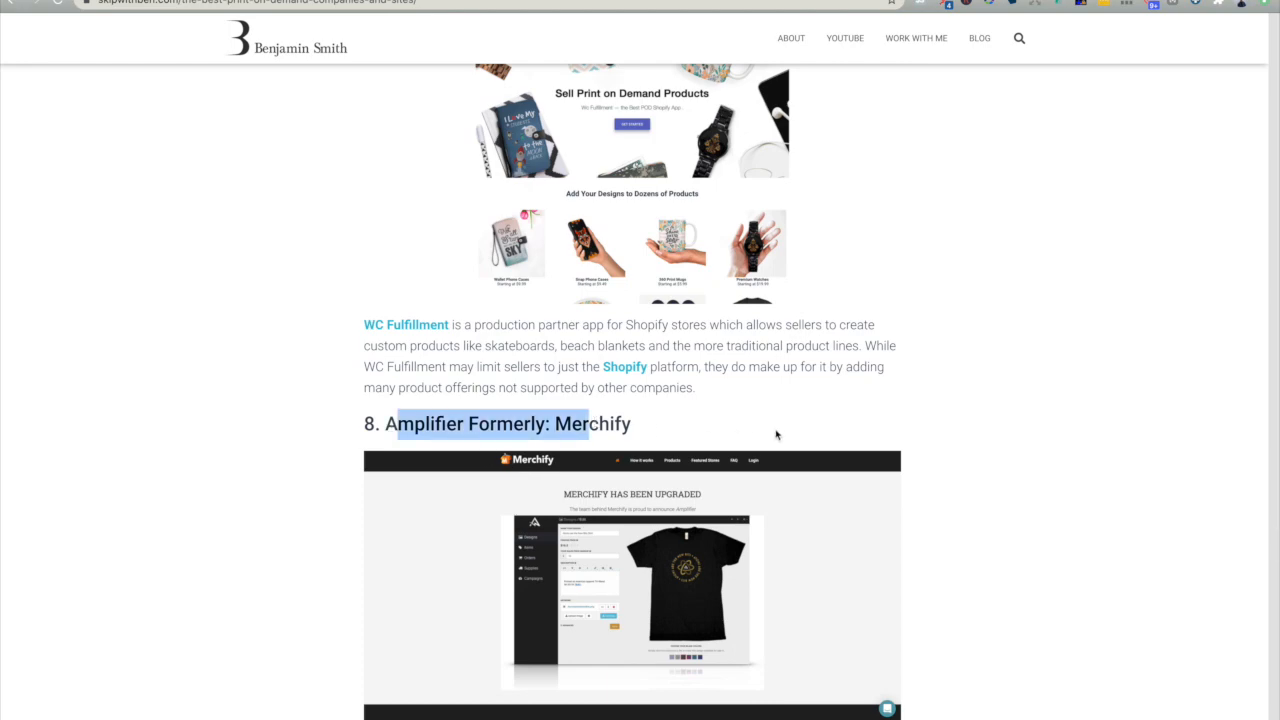
{"action": "scroll", "coordinate": [527, 427], "scroll_direction": "down", "scroll_amount": 5}
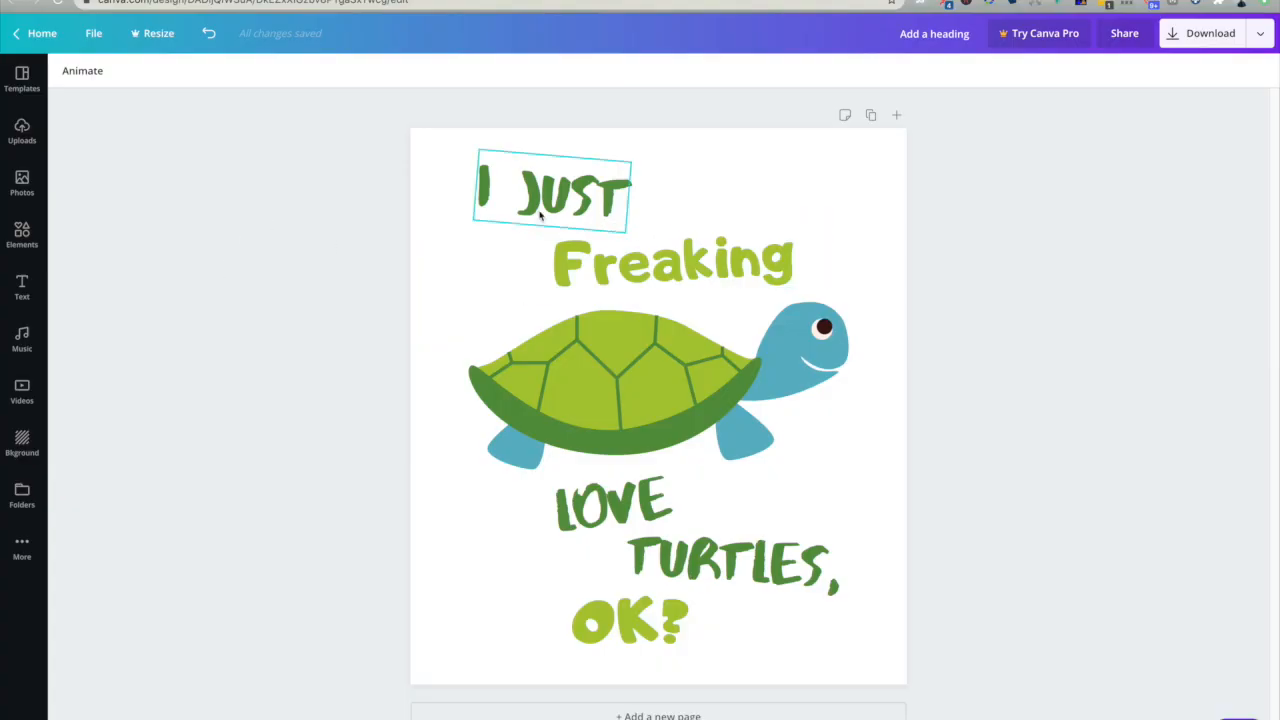
- In the Canva turtle design, move the "I JUST" text slightly left and open the graphic elements library
{"action": "mouse_move", "coordinate": [555, 203]}
{"action": "left_mouse_down"}
{"action": "mouse_move", "coordinate": [432, 200]}
{"action": "mouse_move", "coordinate": [541, 203]}
{"action": "left_mouse_up"}
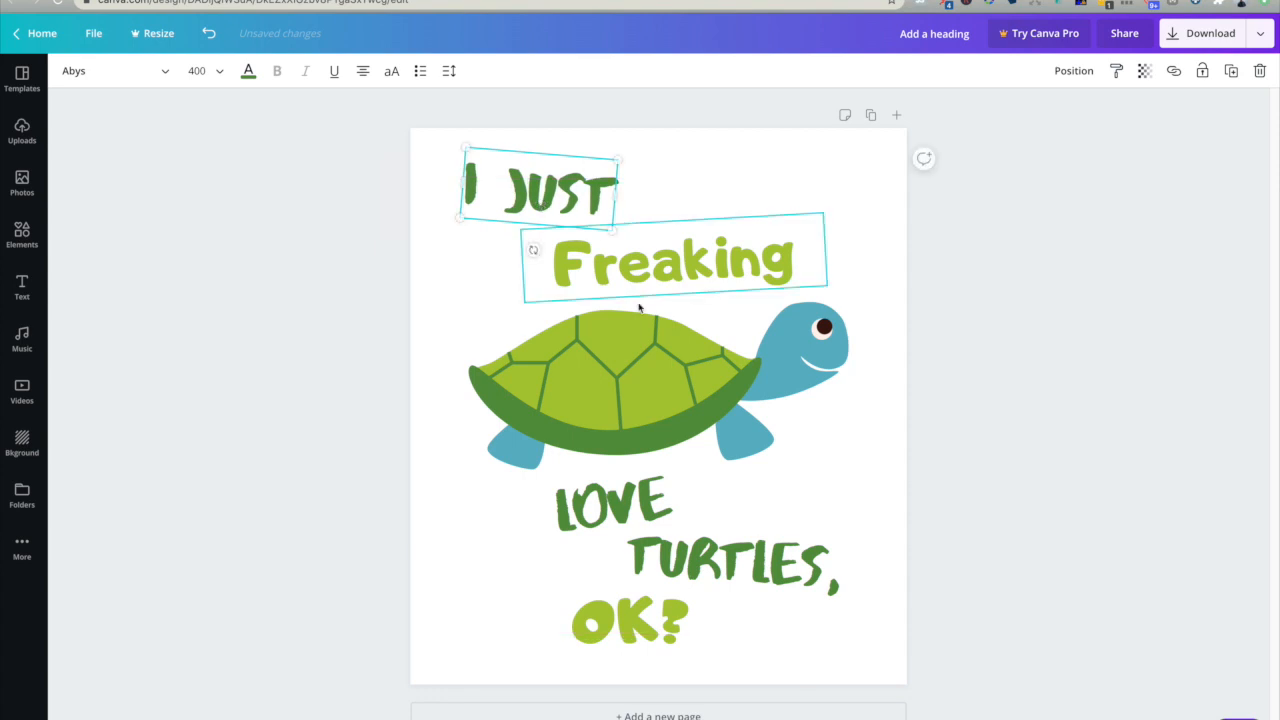
{"action": "left_click", "coordinate": [22, 237]}
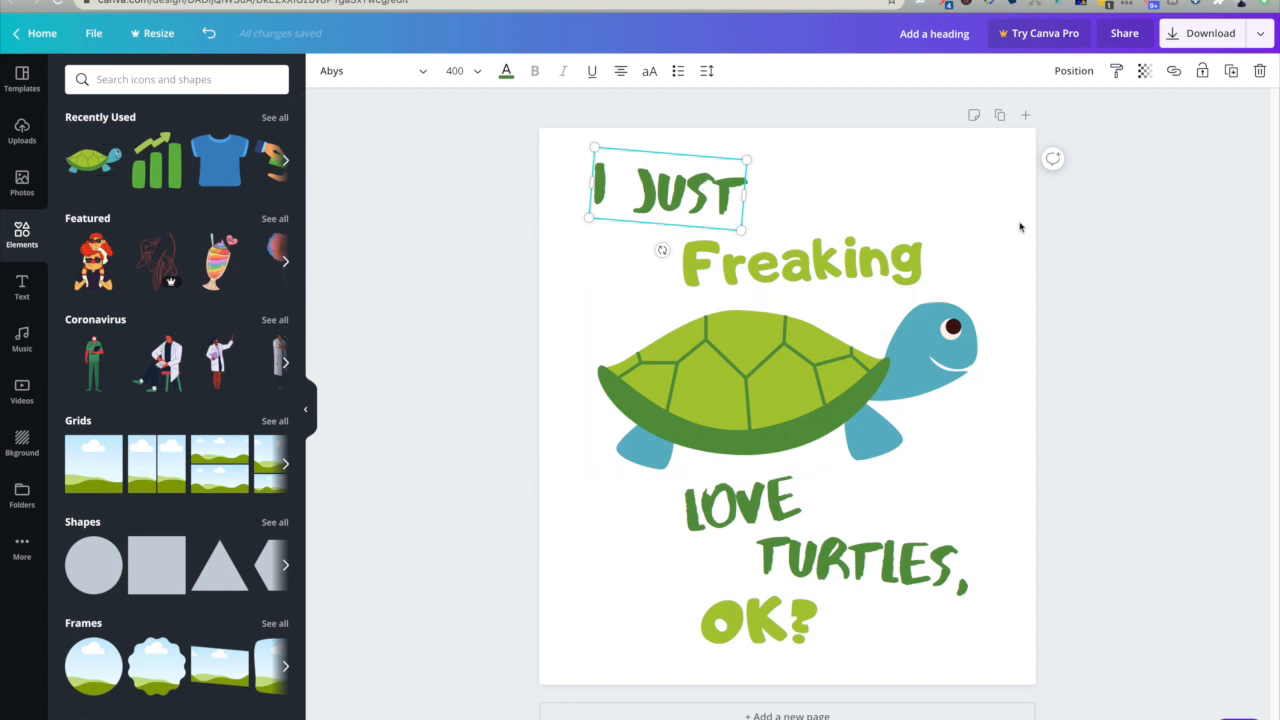
{"action": "left_click", "coordinate": [1142, 233]}
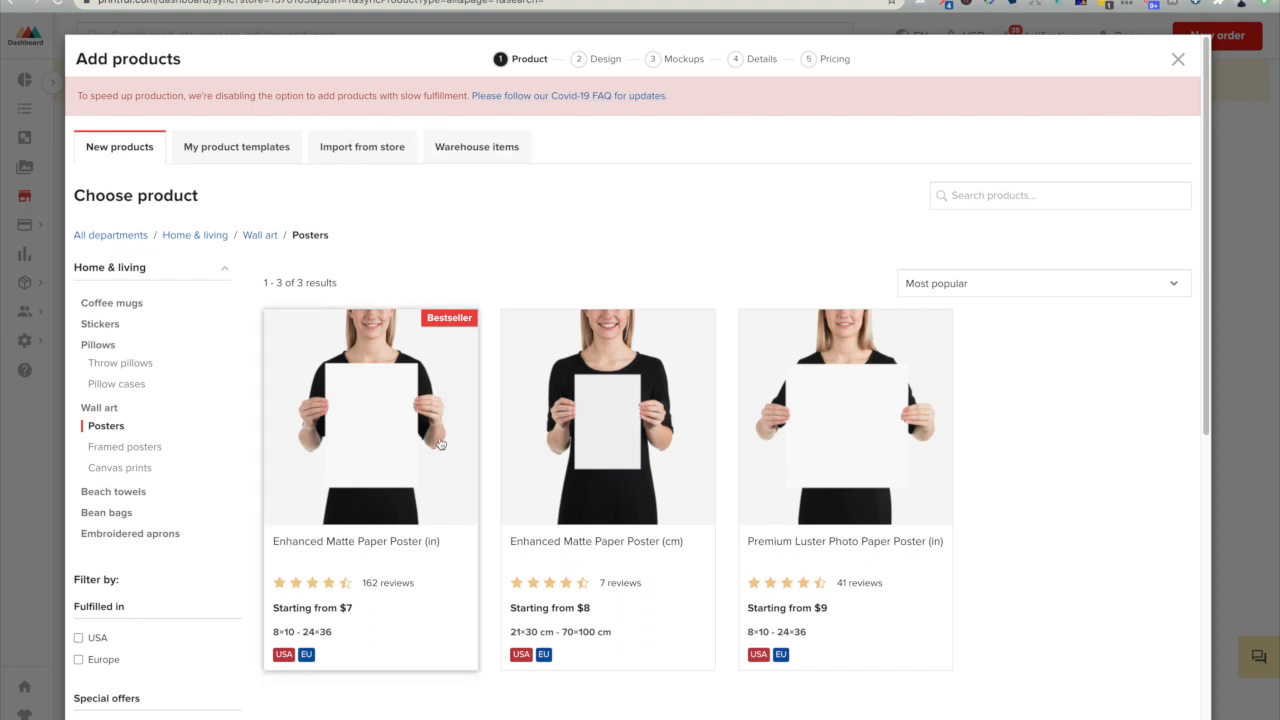
- In Printful, choose the Enhanced Matte Paper Poster (in) and apply the Add-a-heading-copy.png design from the file library
{"action": "left_click", "coordinate": [345, 449]}
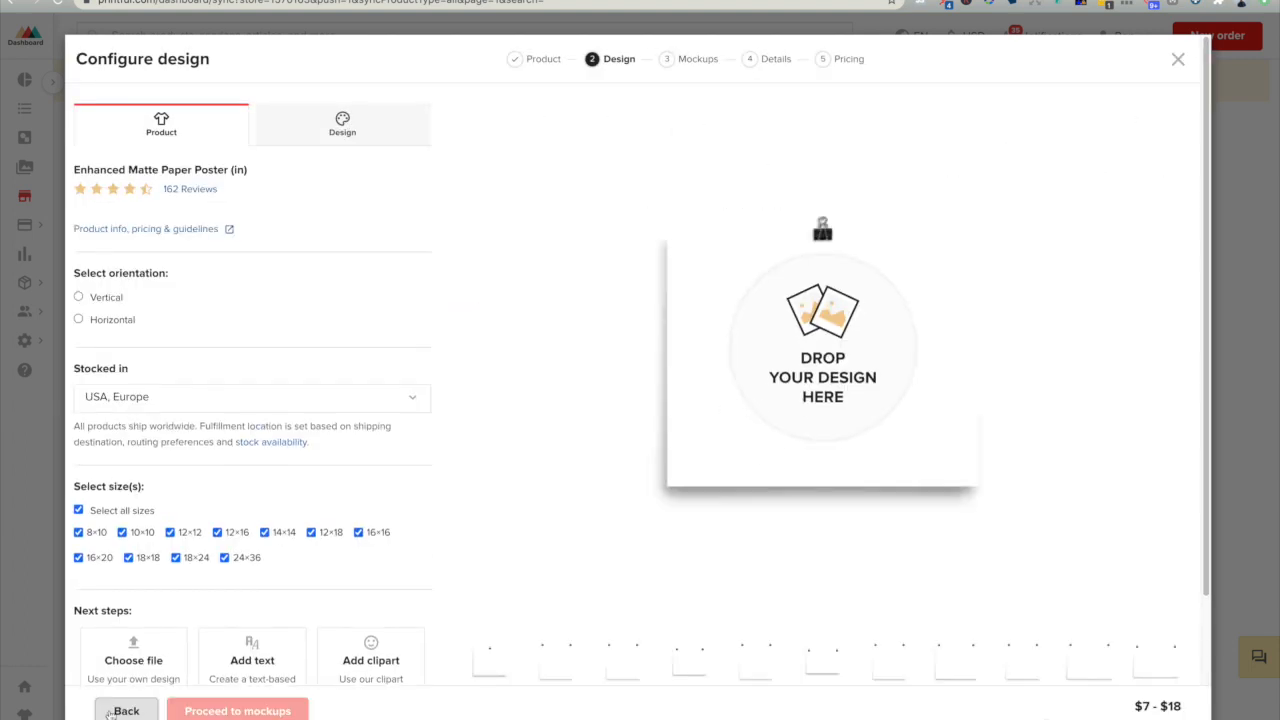
{"action": "left_click", "coordinate": [800, 355]}
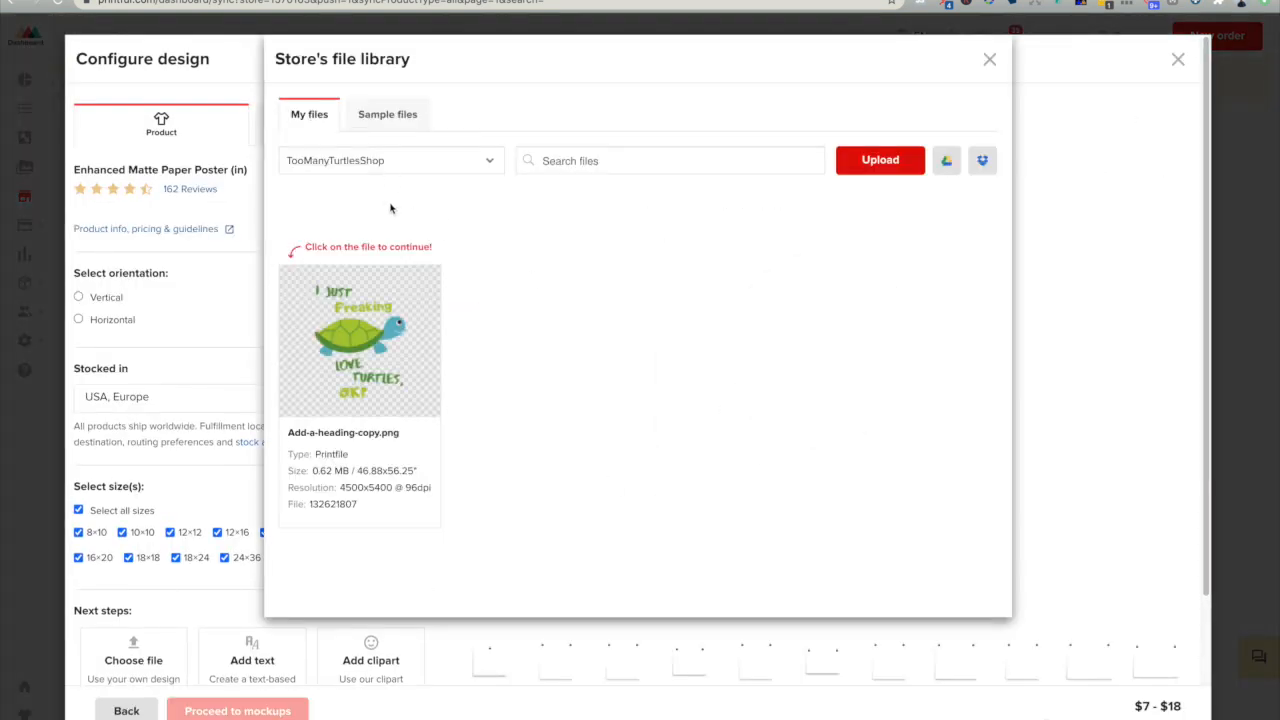
{"action": "left_click", "coordinate": [359, 340]}
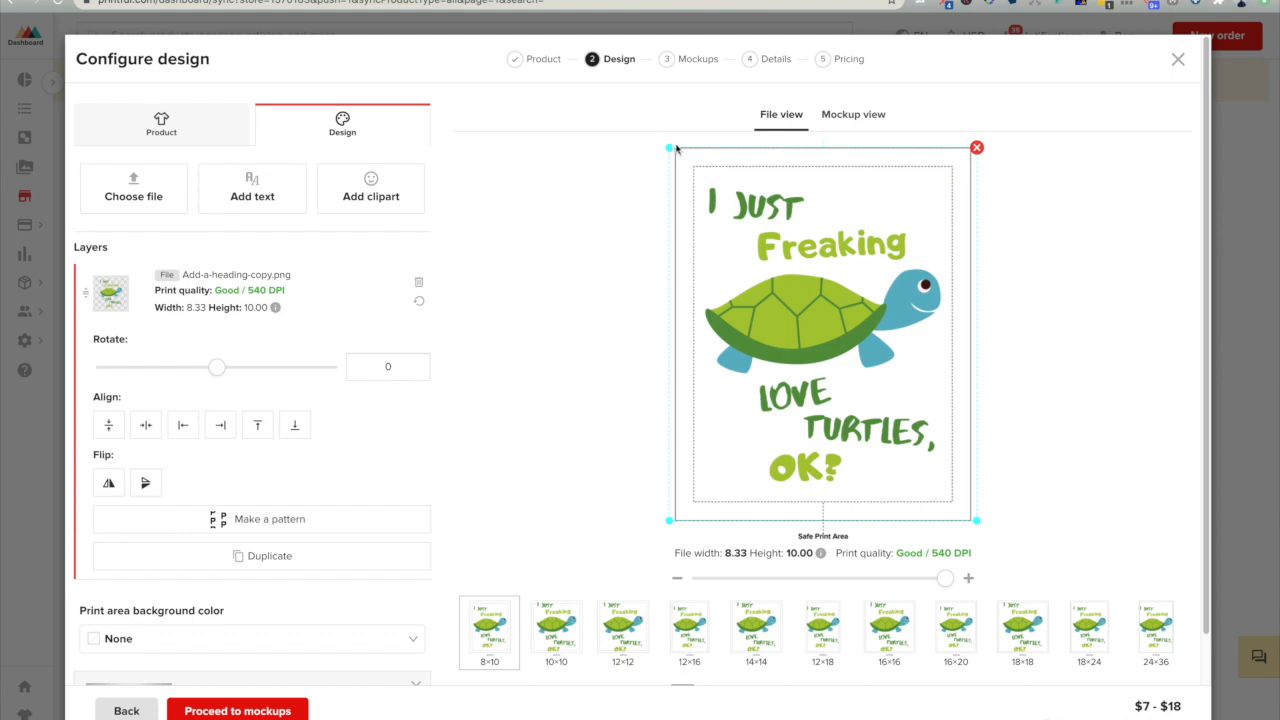
- Shrink the design on the 8×10 poster to about 7.98 by 9.59 and set the print area background color to Black
{"action": "mouse_move", "coordinate": [669, 147]}
{"action": "left_mouse_down"}
{"action": "mouse_move", "coordinate": [772, 229]}
{"action": "mouse_move", "coordinate": [673, 158]}
{"action": "left_mouse_up"}
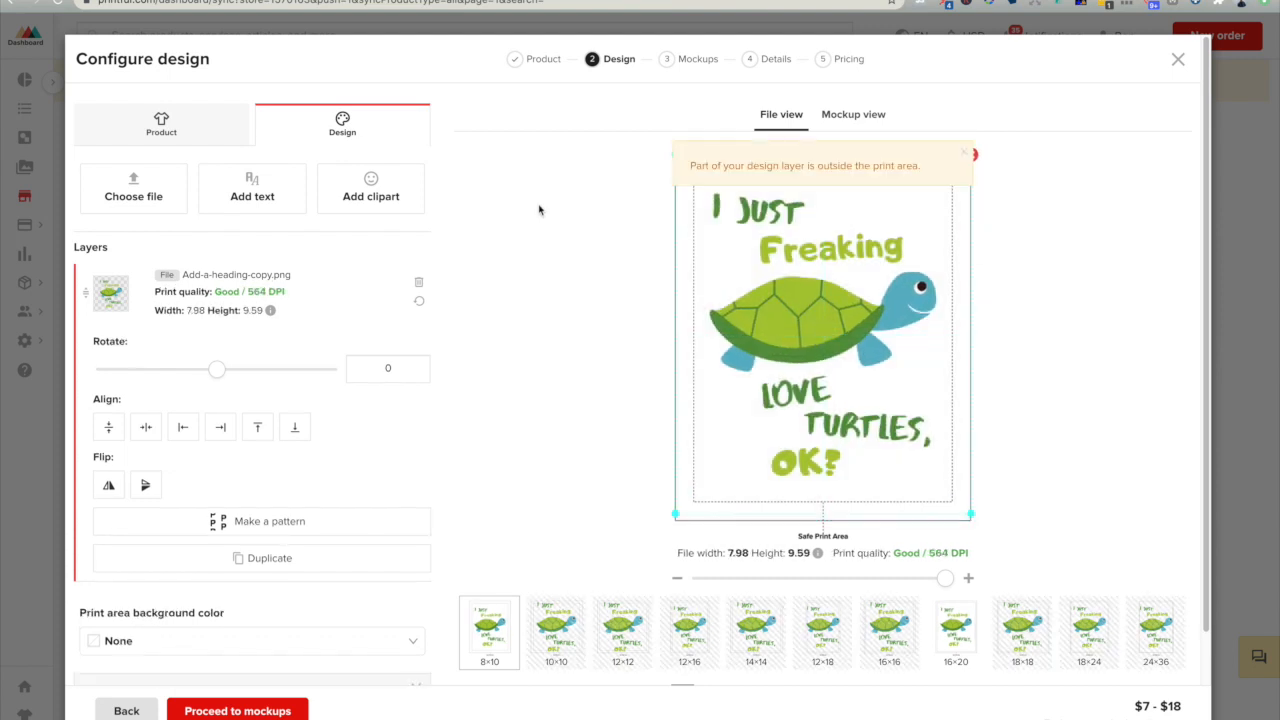
{"action": "scroll", "coordinate": [560, 400], "scroll_direction": "down", "scroll_amount": 3}
{"action": "left_click", "coordinate": [155, 513]}
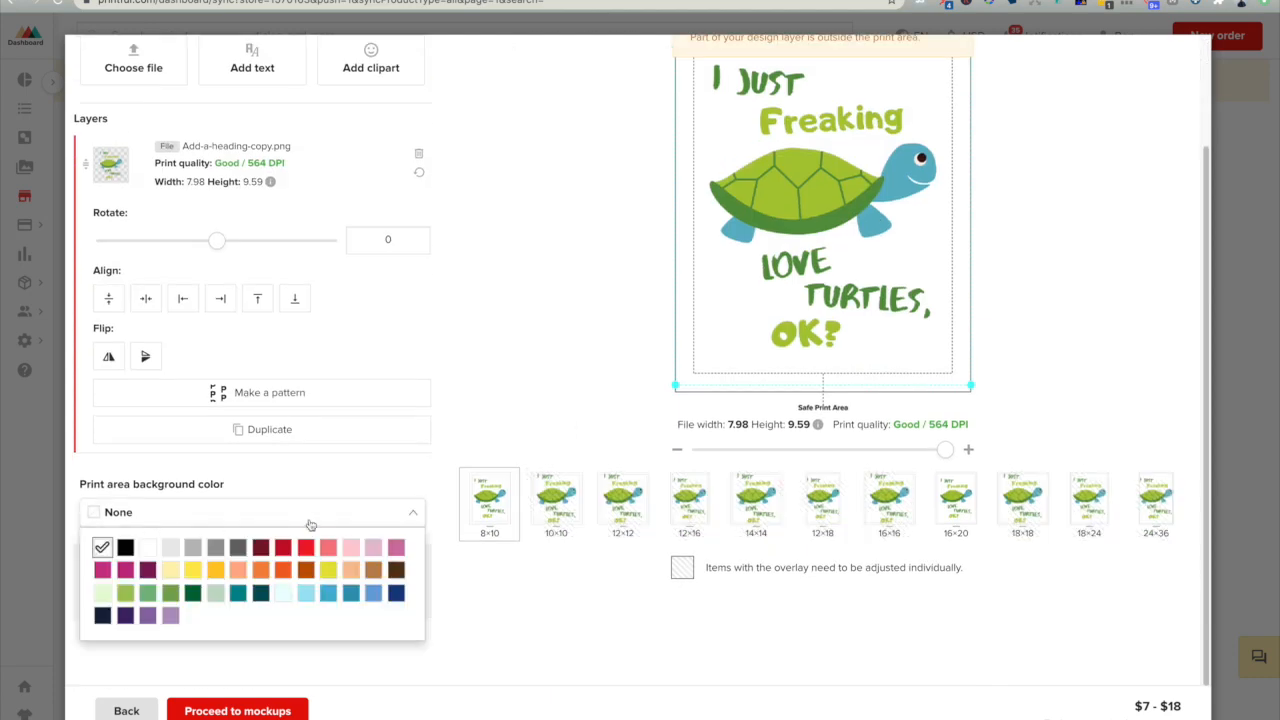
{"action": "left_click", "coordinate": [124, 548]}
{"action": "scroll", "coordinate": [556, 359], "scroll_direction": "up", "scroll_amount": 3}
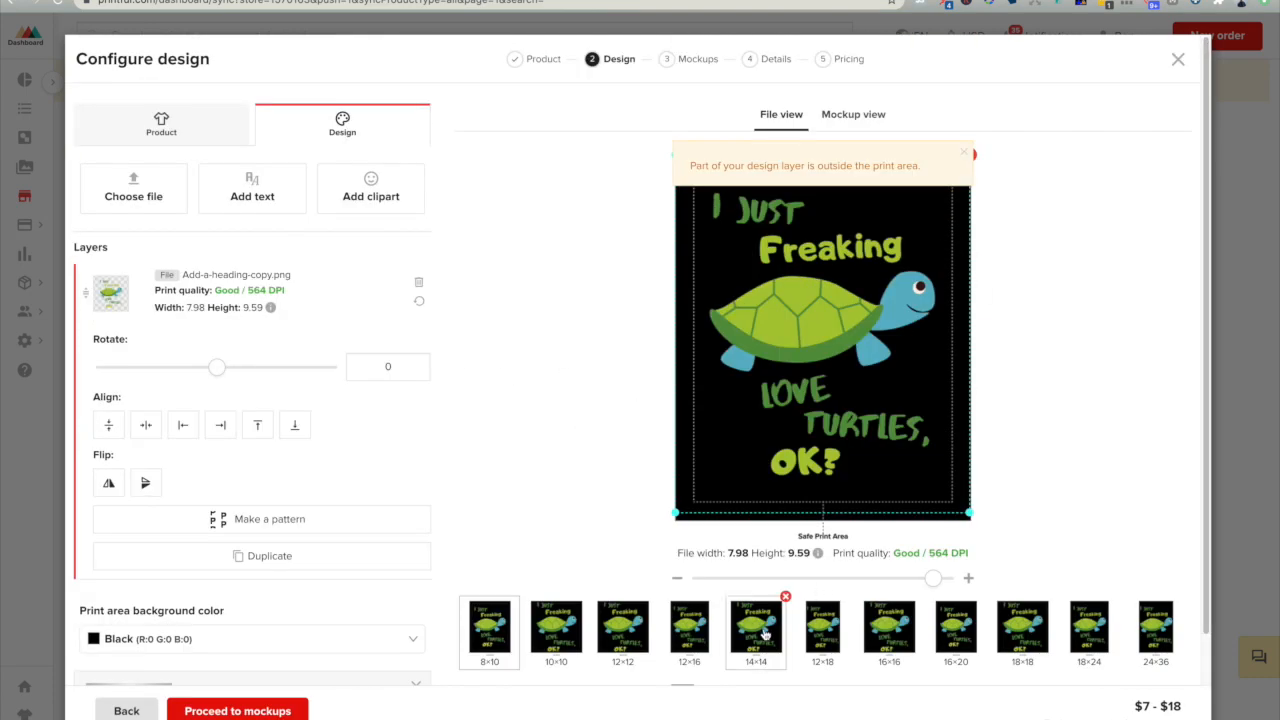
- Check the larger poster sizes, scale the 16×16 design to about 12.96 by 15.55, shift it slightly right, and proceed to mockups
{"action": "left_click", "coordinate": [690, 630]}
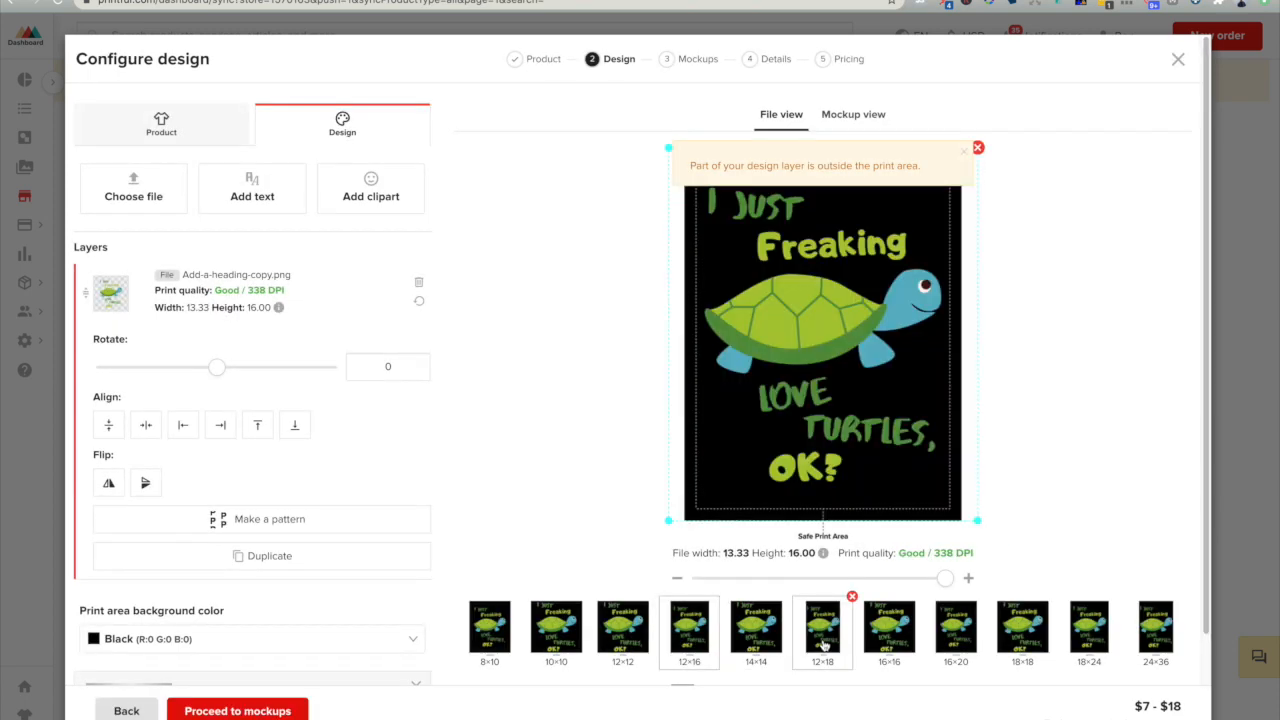
{"action": "left_click", "coordinate": [830, 646]}
{"action": "left_click", "coordinate": [900, 642]}
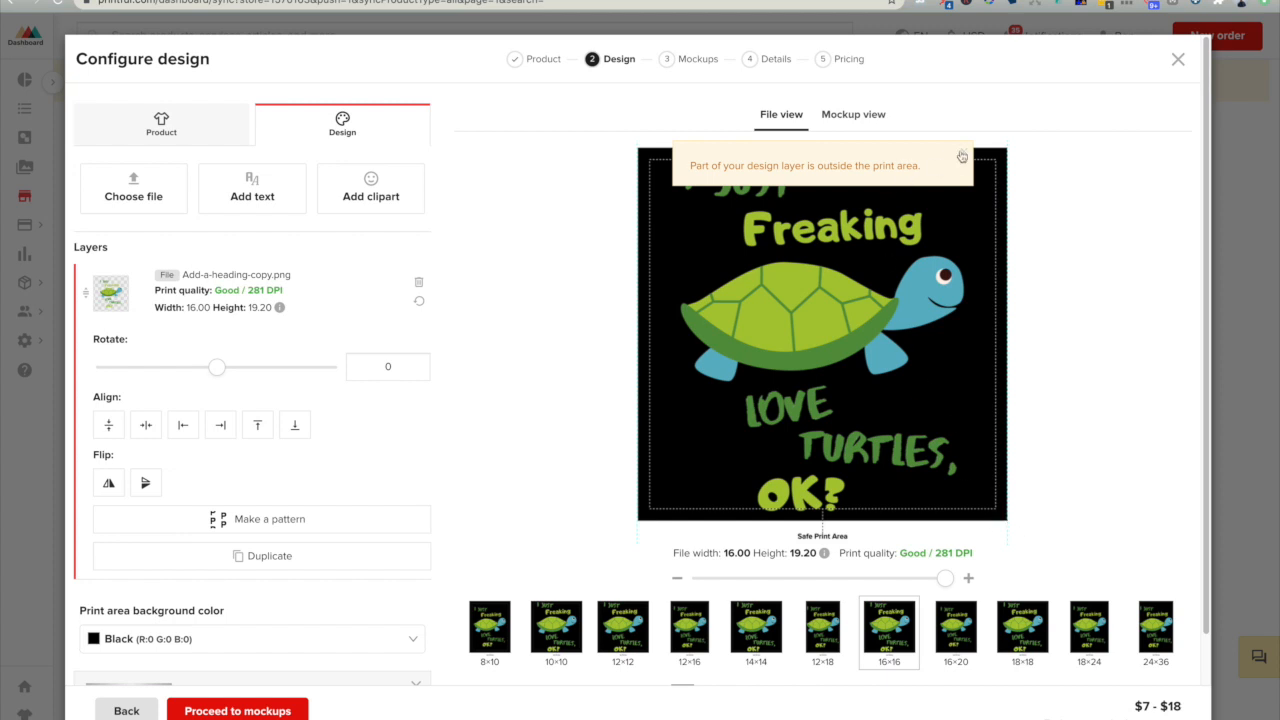
{"action": "mouse_move", "coordinate": [834, 289]}
{"action": "left_mouse_down"}
{"action": "mouse_move", "coordinate": [827, 323]}
{"action": "mouse_move", "coordinate": [842, 278]}
{"action": "mouse_move", "coordinate": [803, 199]}
{"action": "mouse_move", "coordinate": [848, 289]}
{"action": "left_mouse_up"}
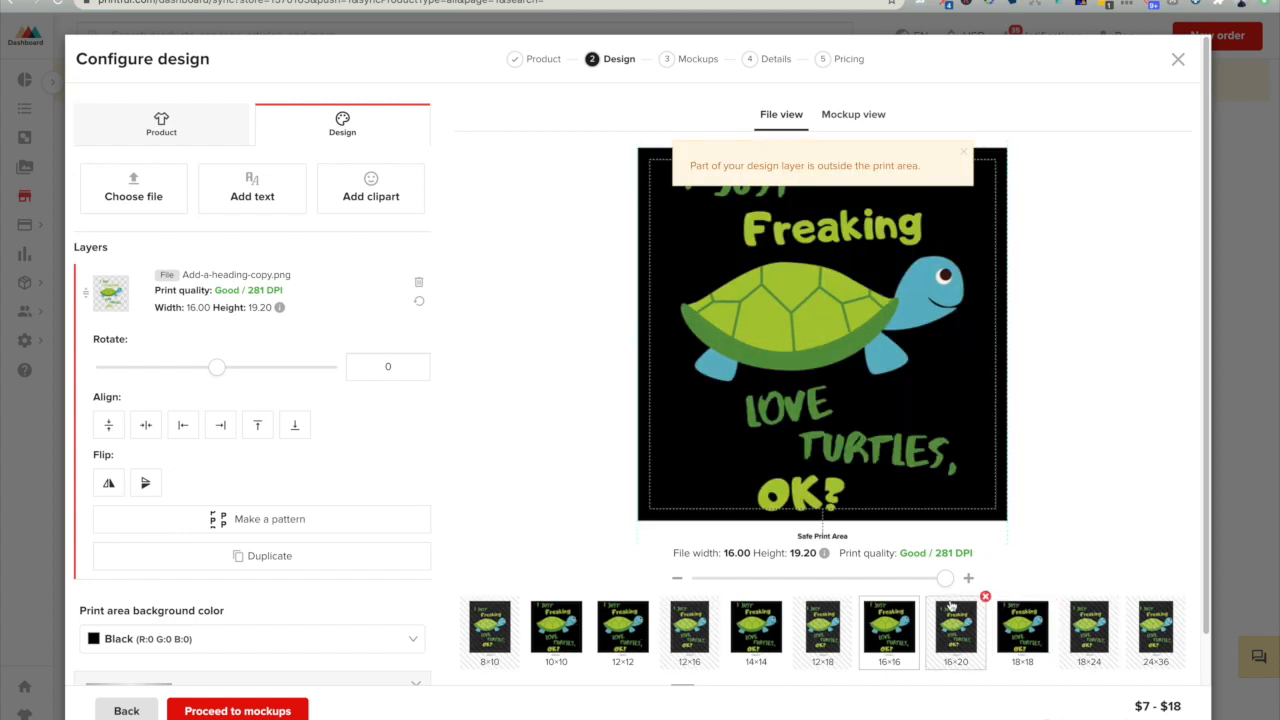
{"action": "left_click_drag", "start_coordinate": [945, 578], "coordinate": [886, 580]}
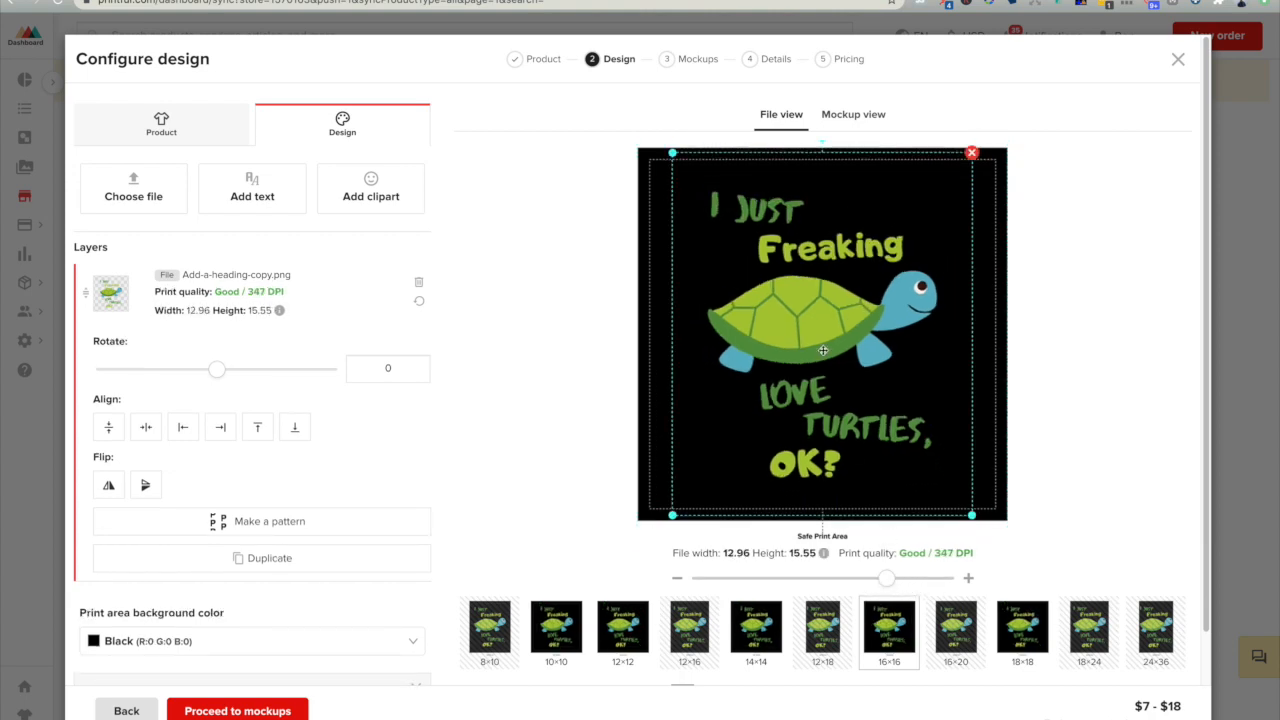
{"action": "left_click_drag", "start_coordinate": [817, 297], "coordinate": [828, 303]}
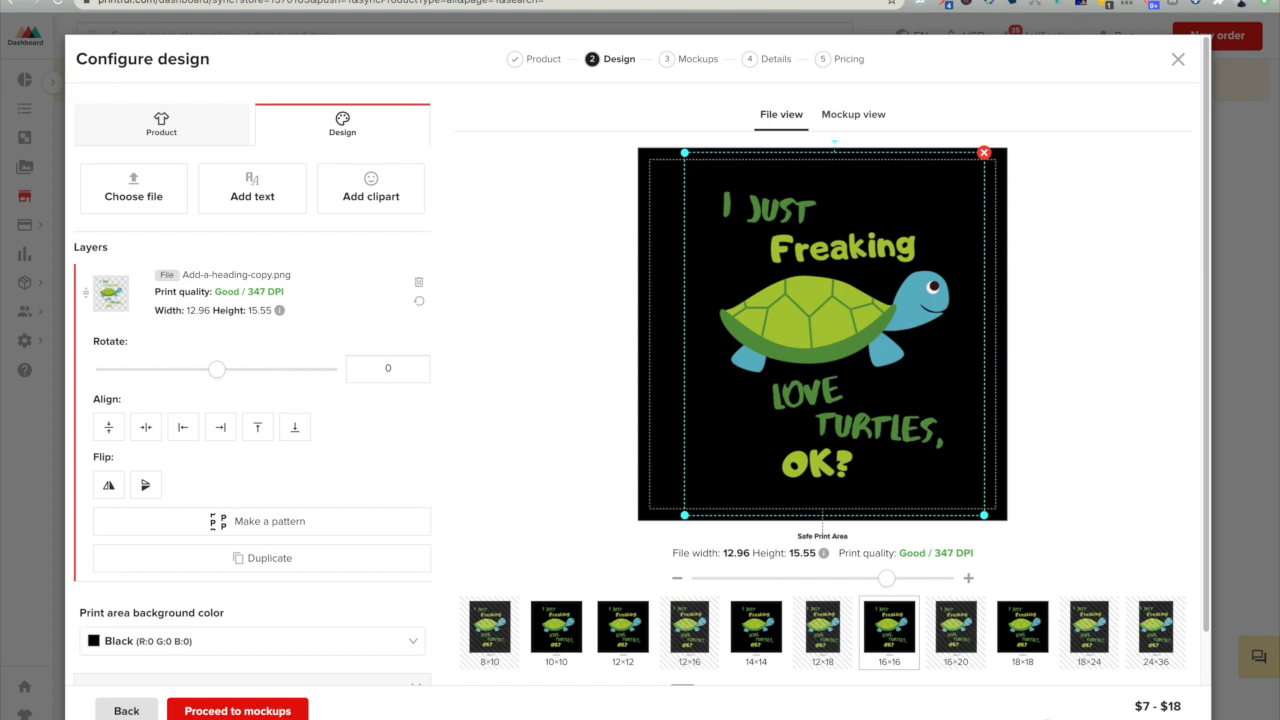
{"action": "scroll", "coordinate": [281, 571], "scroll_direction": "down", "scroll_amount": 3}
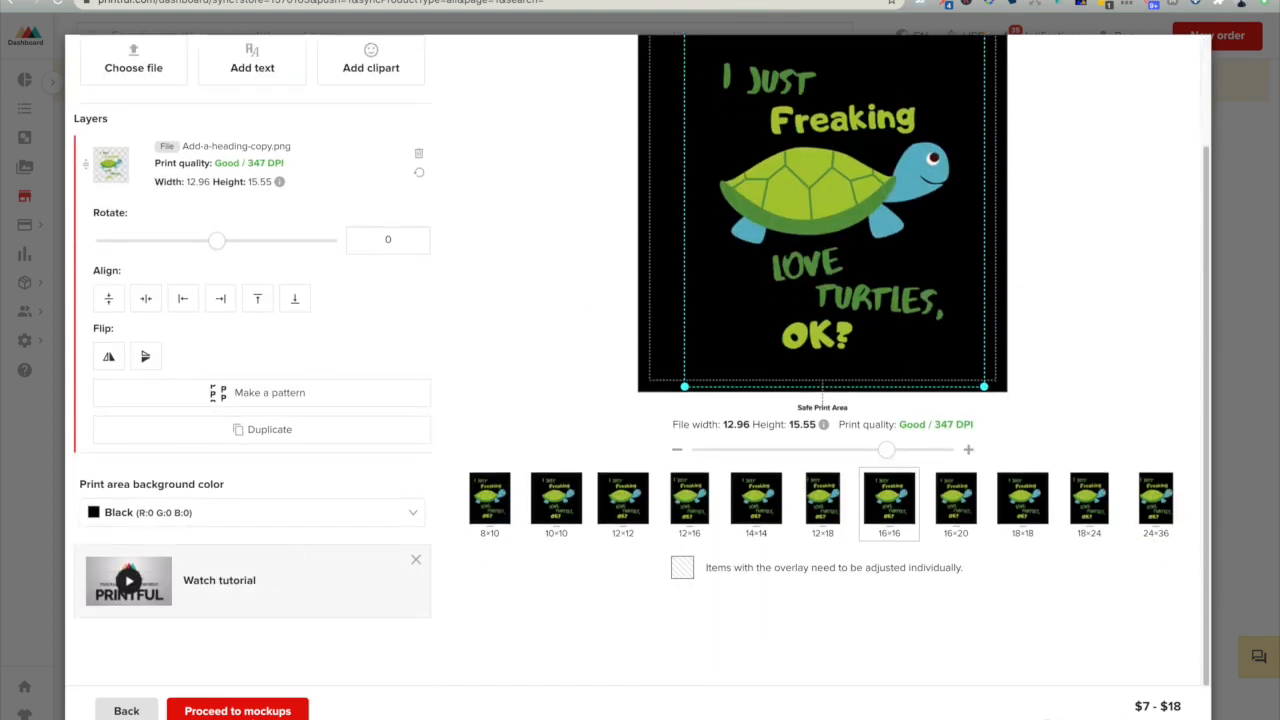
{"action": "left_click", "coordinate": [287, 709]}
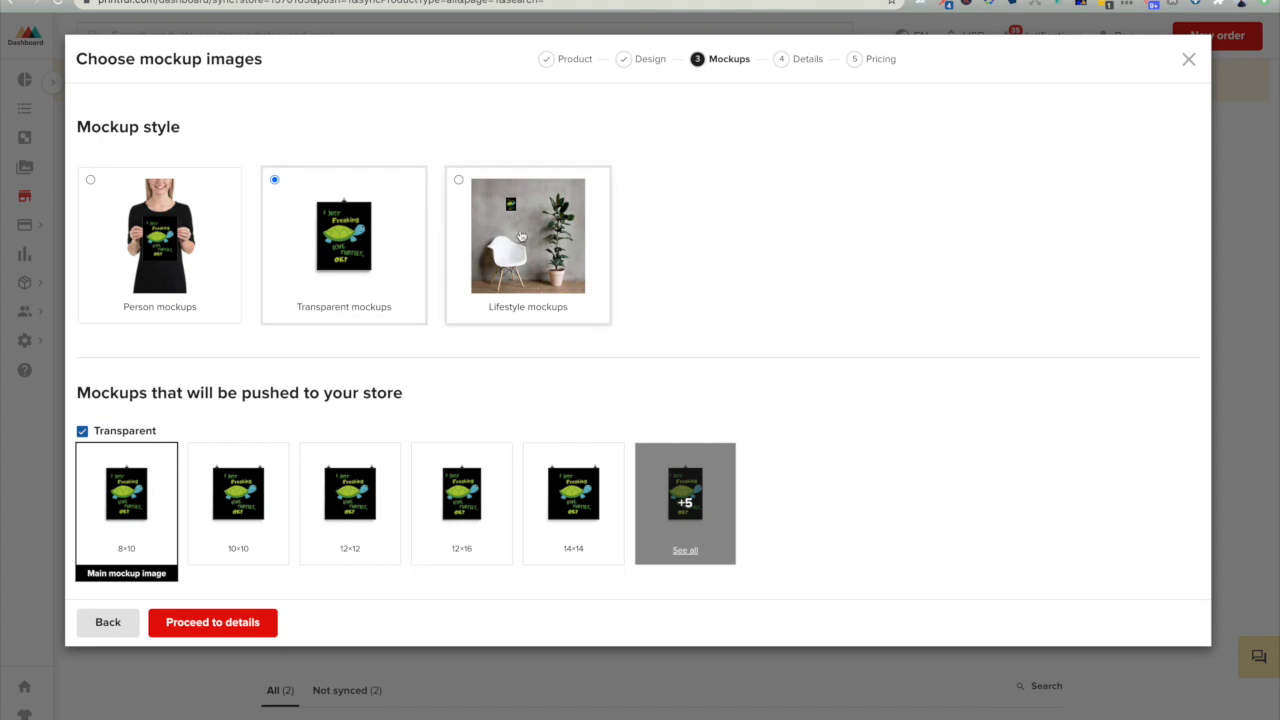
- Choose the Lifestyle mockups style, make the 24×36 Lifestyle 1 image the main mockup, and proceed to details
{"action": "left_click", "coordinate": [521, 238]}
{"action": "scroll", "coordinate": [520, 449], "scroll_direction": "down", "scroll_amount": 5}
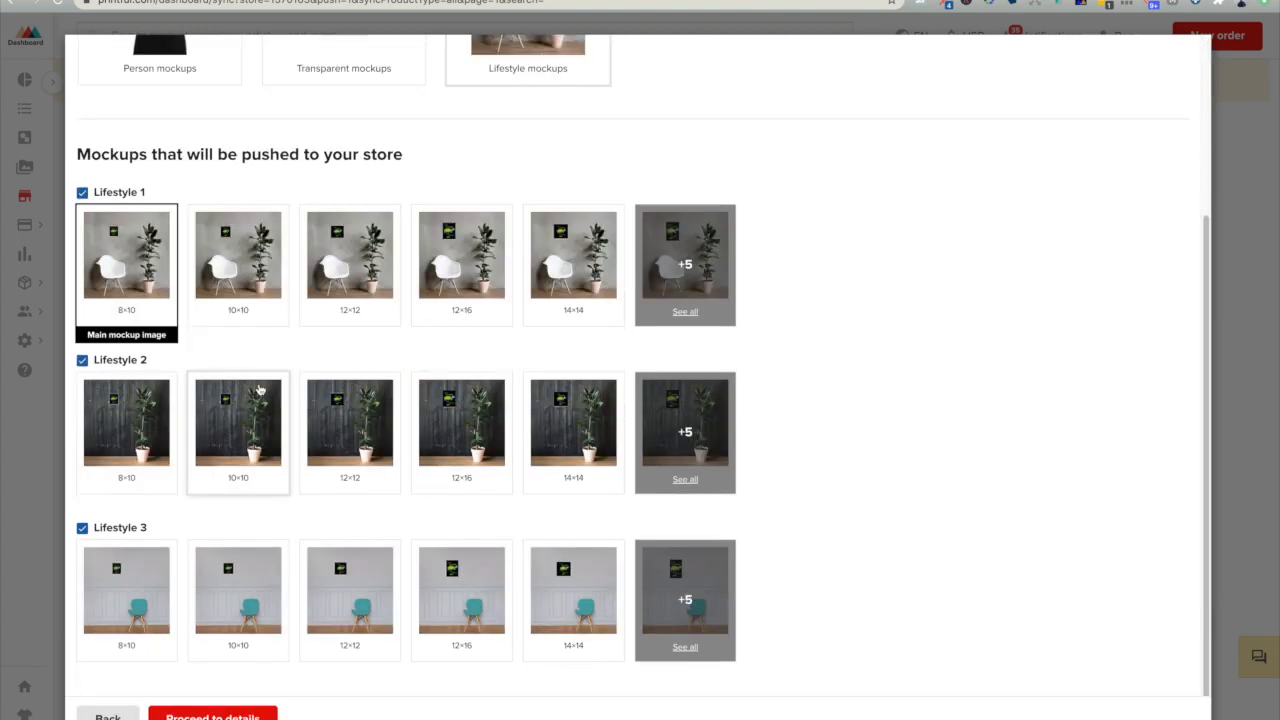
{"action": "left_click", "coordinate": [573, 262]}
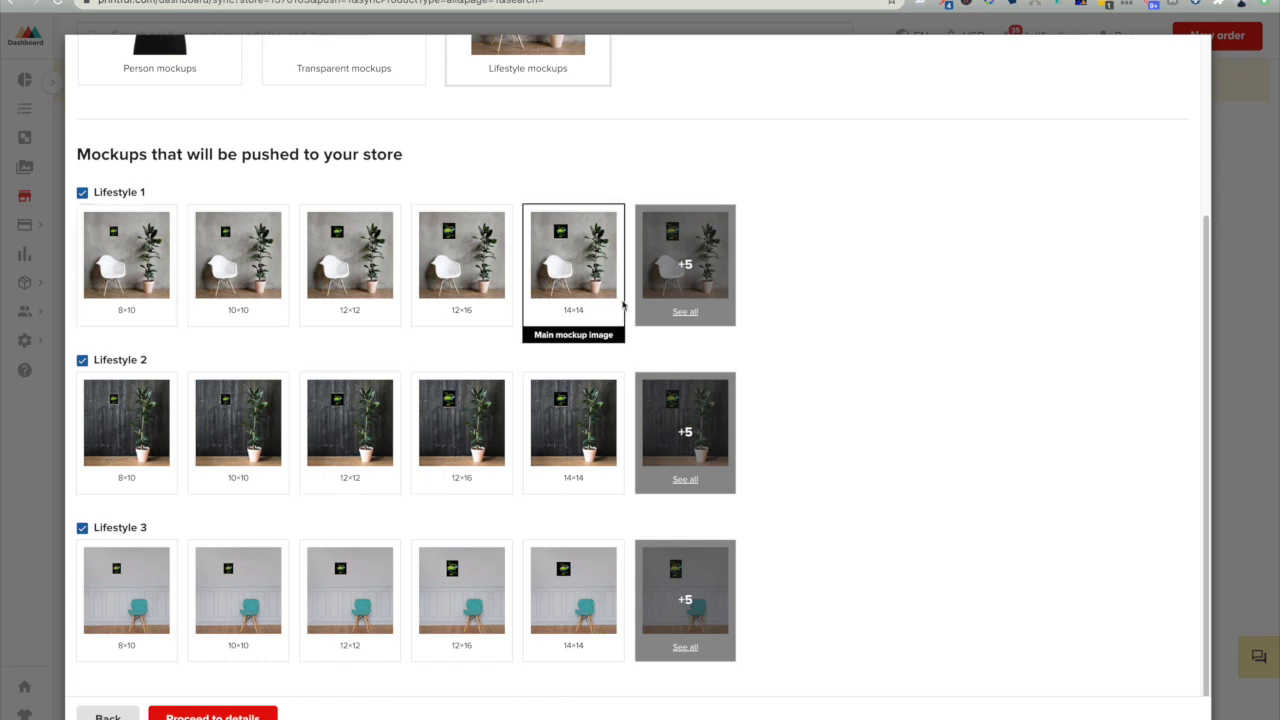
{"action": "left_click", "coordinate": [685, 311]}
{"action": "left_click", "coordinate": [238, 395]}
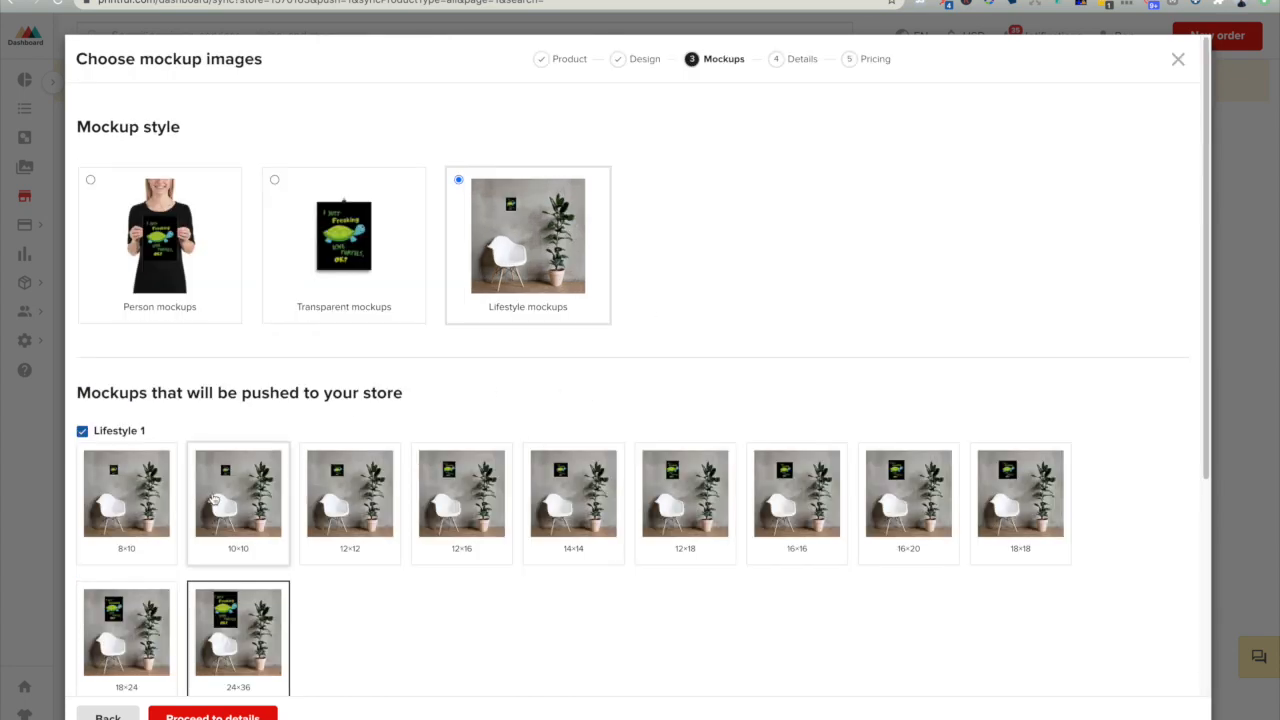
{"action": "scroll", "coordinate": [285, 364], "scroll_direction": "down", "scroll_amount": 5}
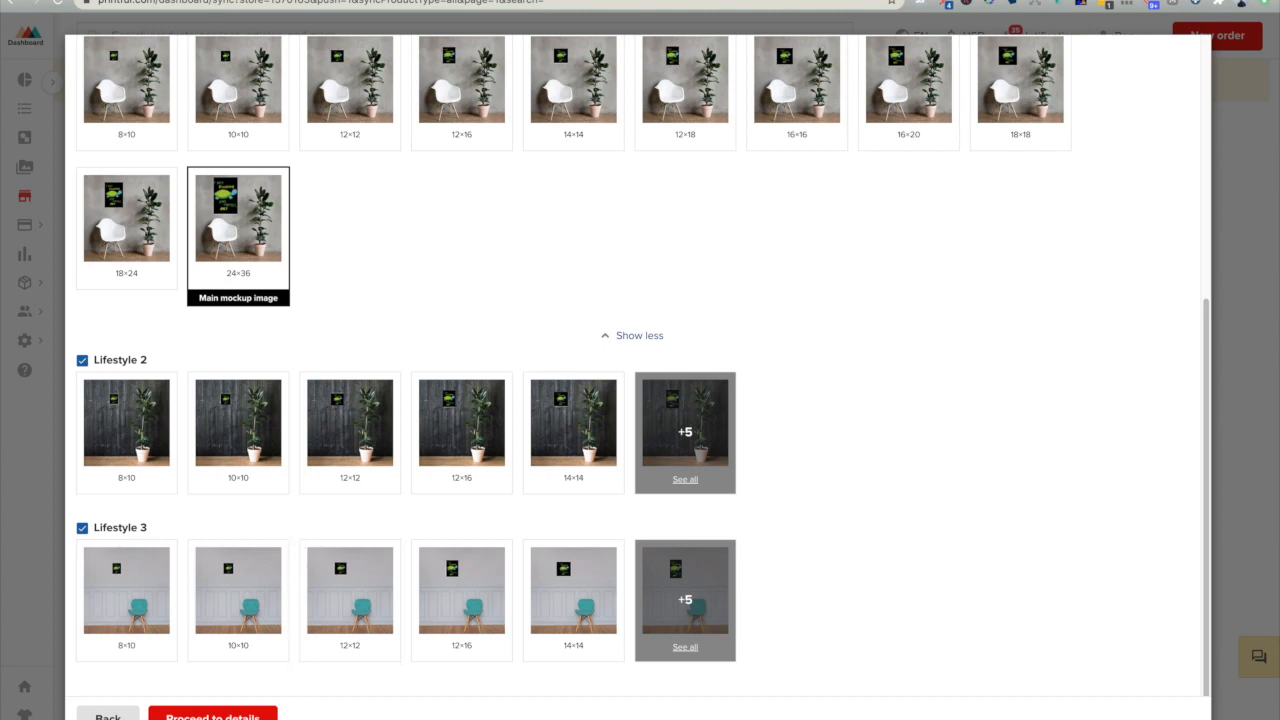
{"action": "left_click", "coordinate": [213, 716]}
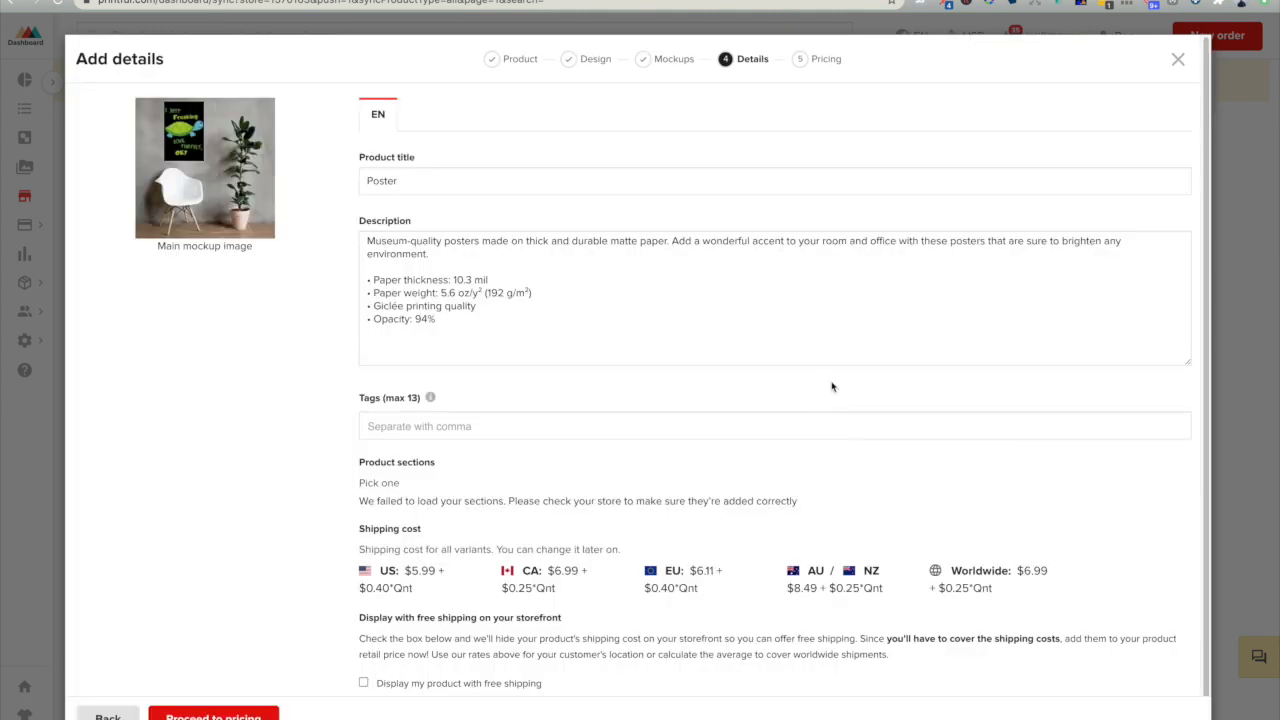
- Copy the title wording from the Etsy T-shirt listing to make the poster's product title "Sea Turtle Funny Tortoise Ocean Themed Turtles Gift Poster"
{"action": "left_click_drag", "start_coordinate": [416, 182], "coordinate": [292, 181]}
{"action": "left_click", "coordinate": [428, 183]}
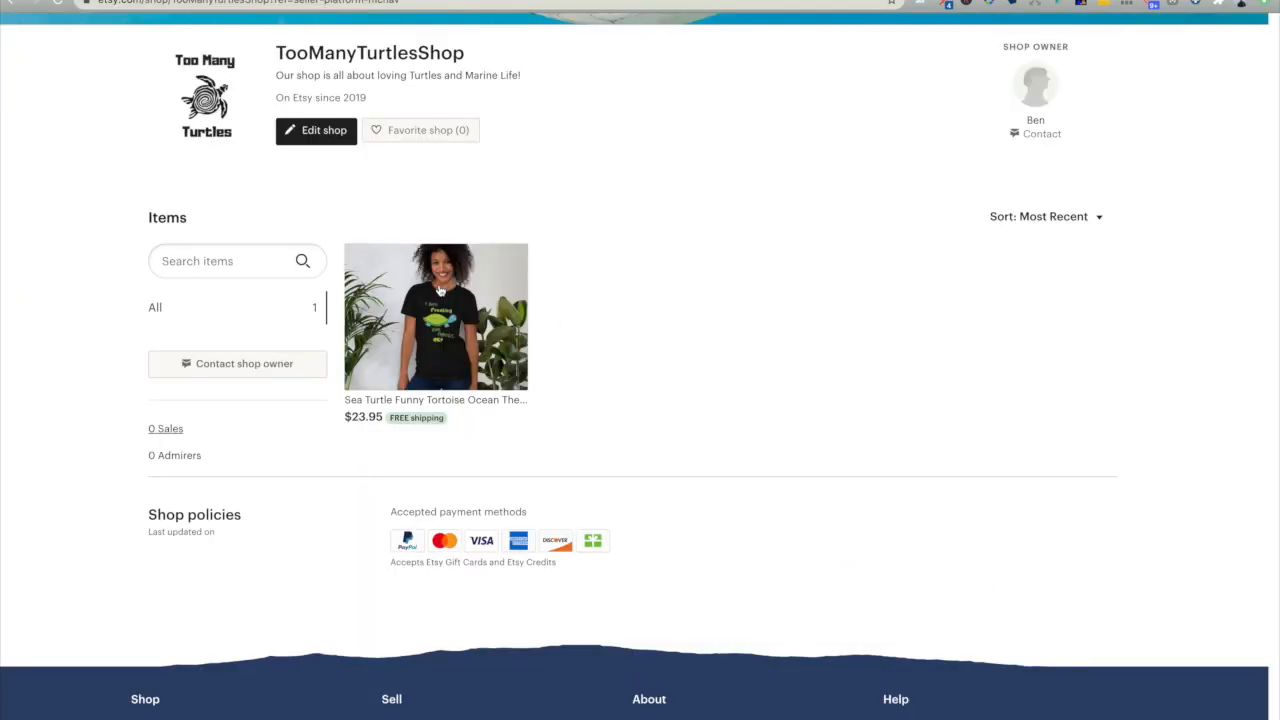
{"action": "left_click", "coordinate": [440, 290]}
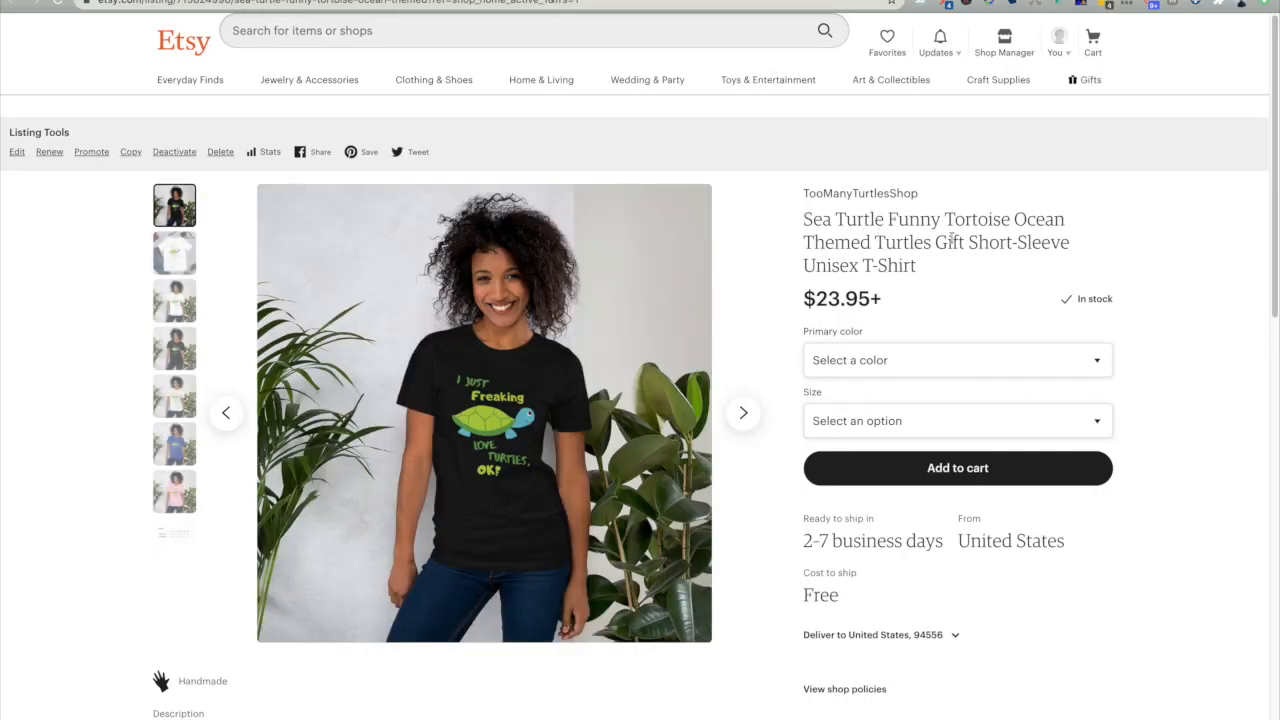
{"action": "left_click_drag", "start_coordinate": [963, 242], "coordinate": [804, 219]}
{"action": "key", "text": "ctrl+c"}
{"action": "key", "text": "ctrl+shift+Tab"}
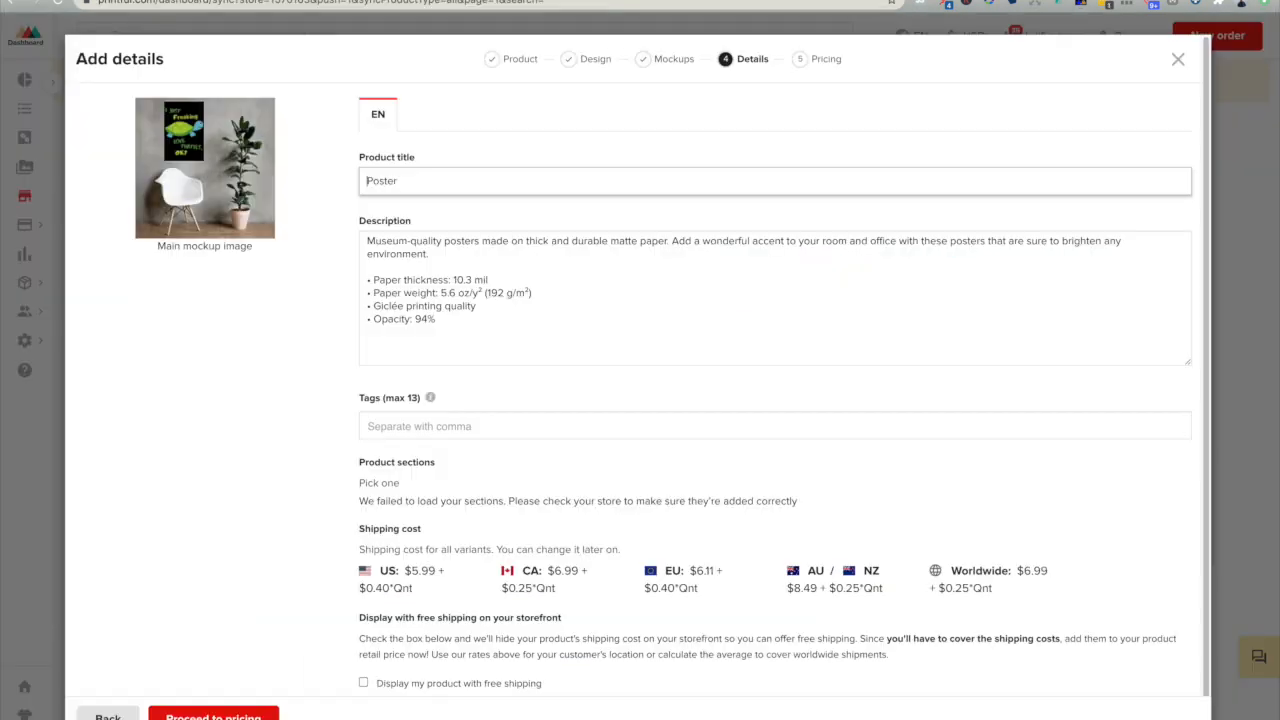
{"action": "key", "text": "ctrl+v"}
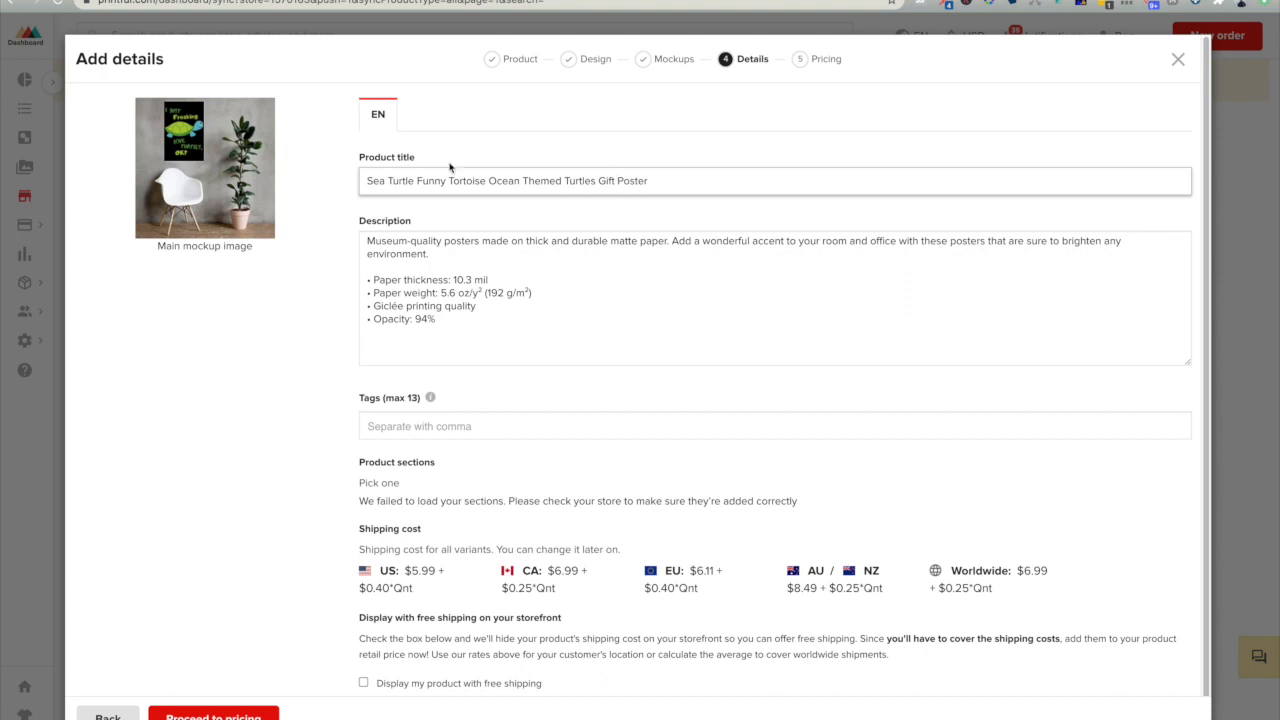
- Review the poster's title, check the tags field, and proceed to pricing
{"action": "left_click_drag", "start_coordinate": [373, 183], "coordinate": [593, 190]}
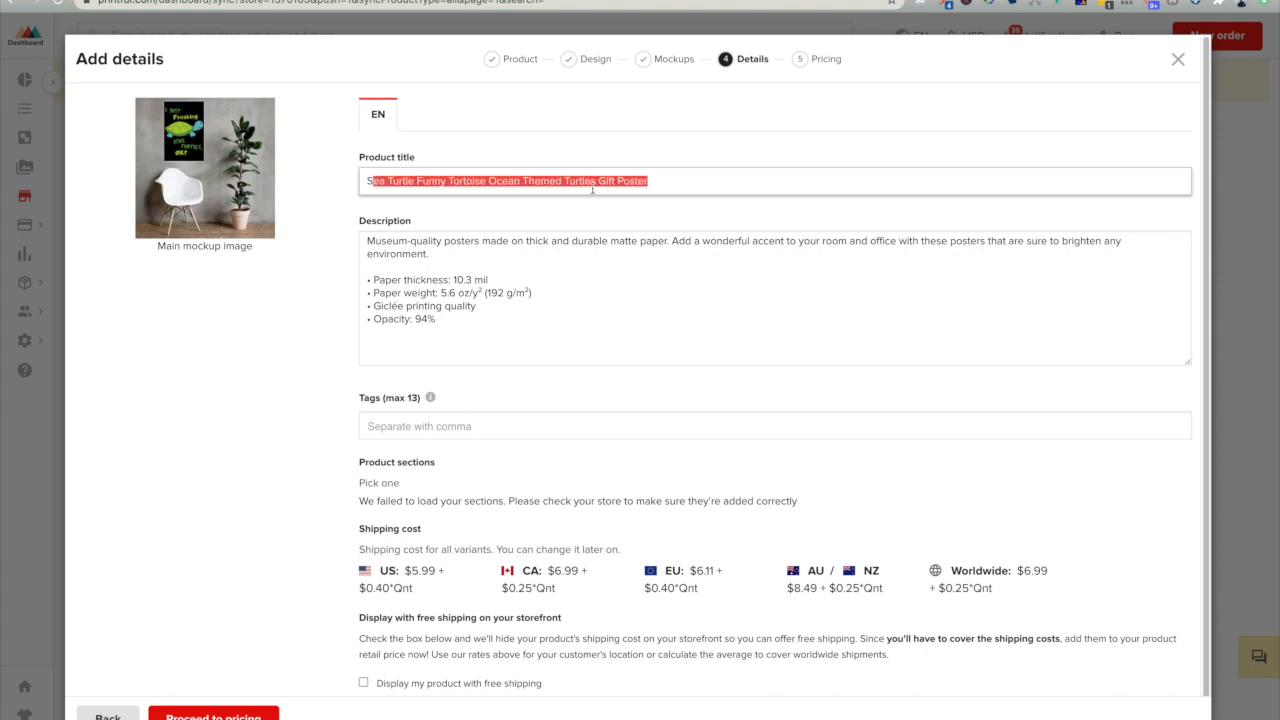
{"action": "left_click", "coordinate": [689, 185]}
{"action": "scroll", "coordinate": [589, 357], "scroll_direction": "down", "scroll_amount": 1}
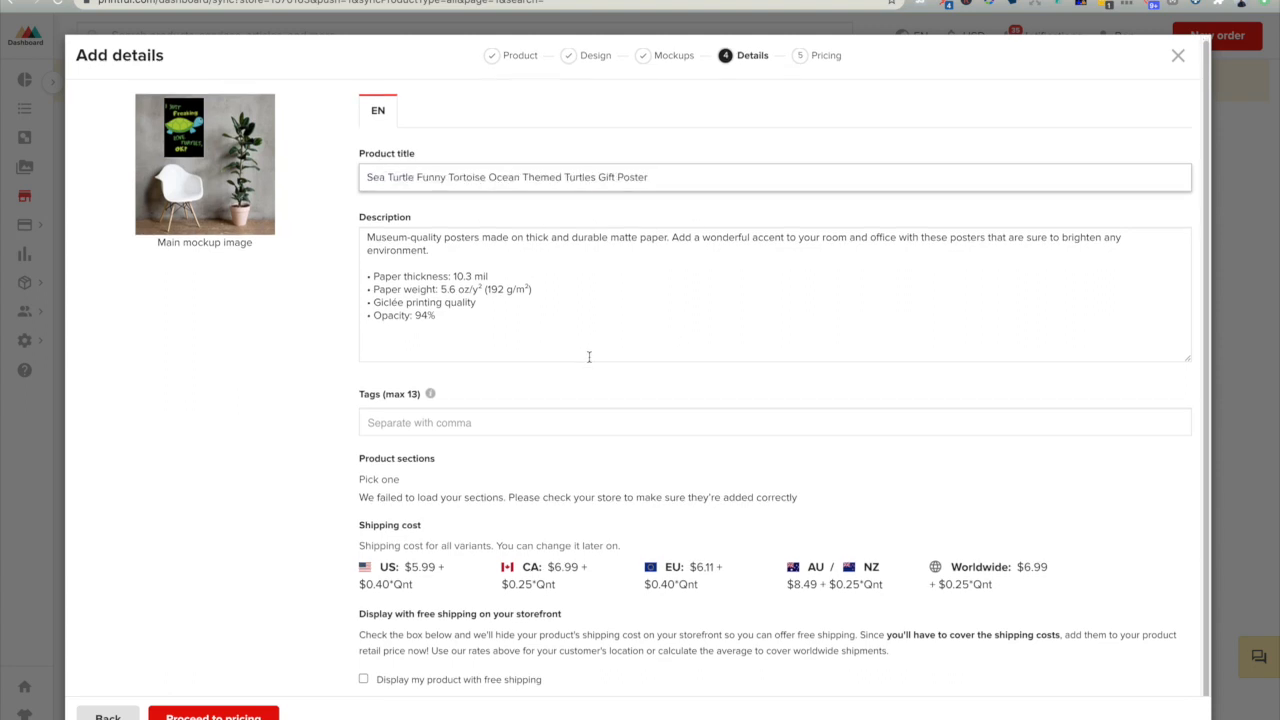
{"action": "left_click", "coordinate": [446, 423]}
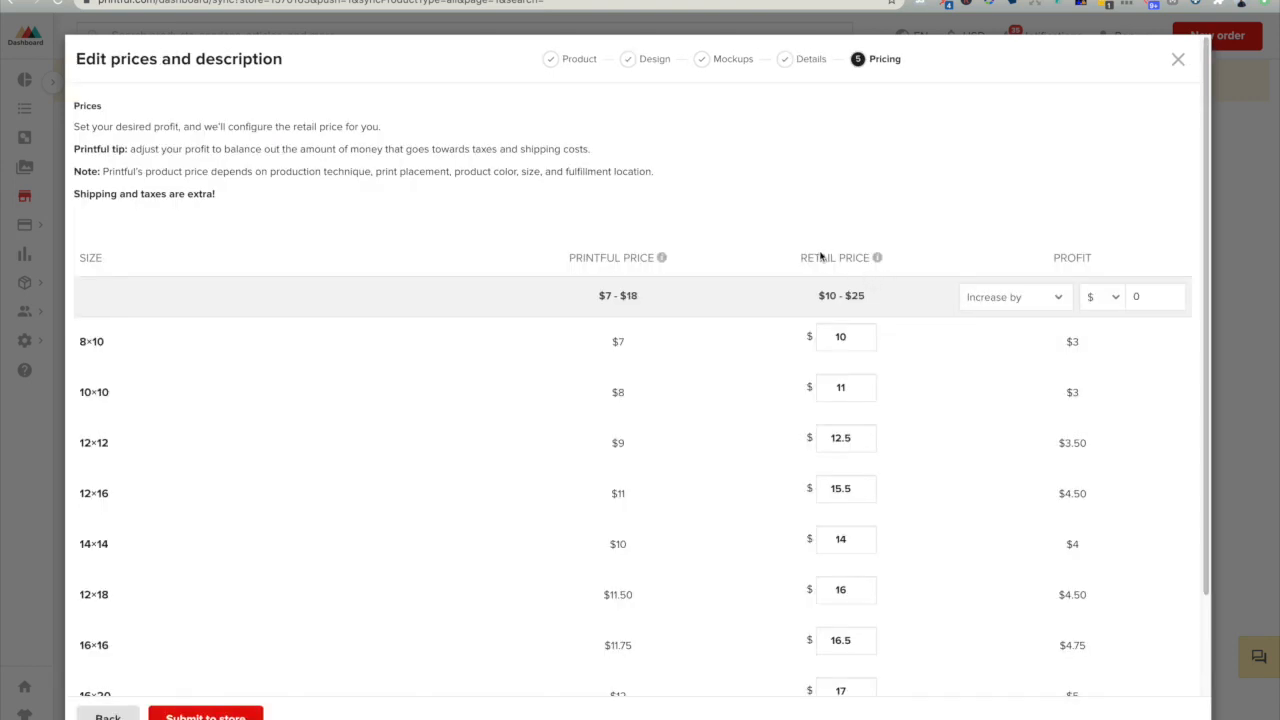
- Review the Printful price range and set the 8×10 poster's retail price to $17.99
{"action": "scroll", "coordinate": [926, 243], "scroll_direction": "down", "scroll_amount": 1}
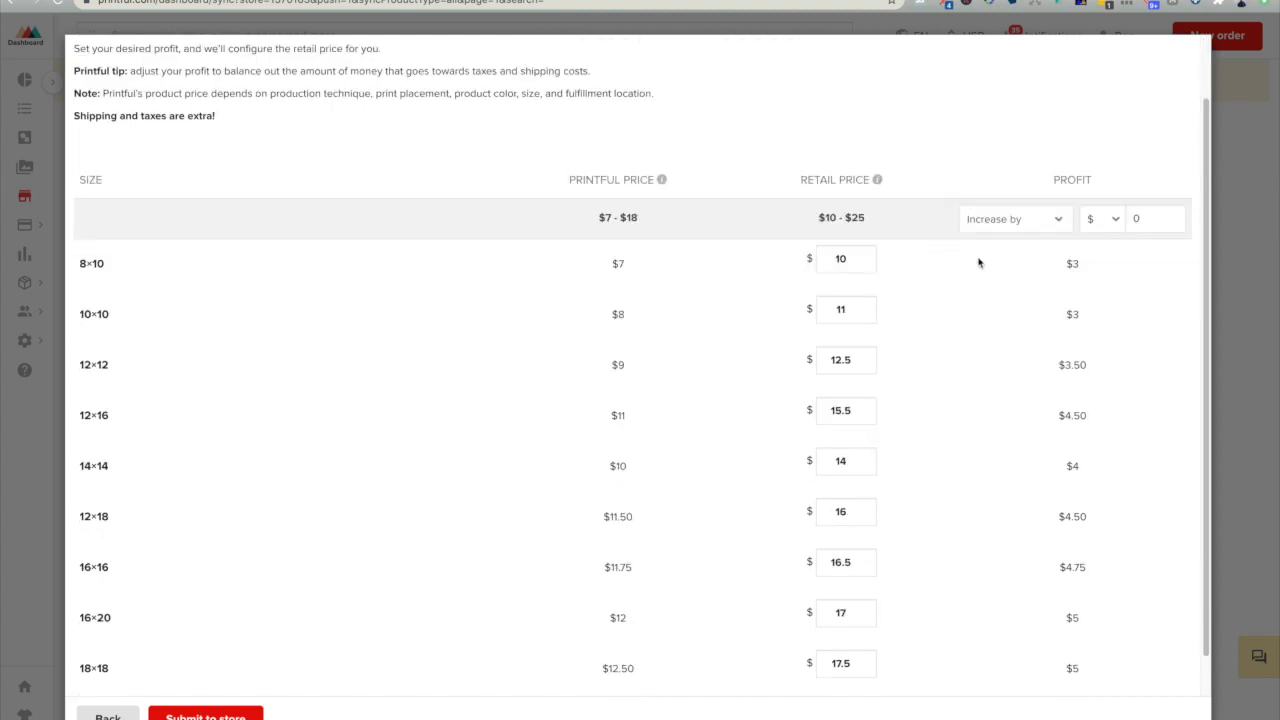
{"action": "left_click_drag", "start_coordinate": [601, 220], "coordinate": [641, 226]}
{"action": "left_click", "coordinate": [602, 219]}
{"action": "left_click_drag", "start_coordinate": [602, 219], "coordinate": [633, 217]}
{"action": "double_click", "coordinate": [853, 258]}
{"action": "type", "text": "1"}
{"action": "key", "text": "BackSpace"}
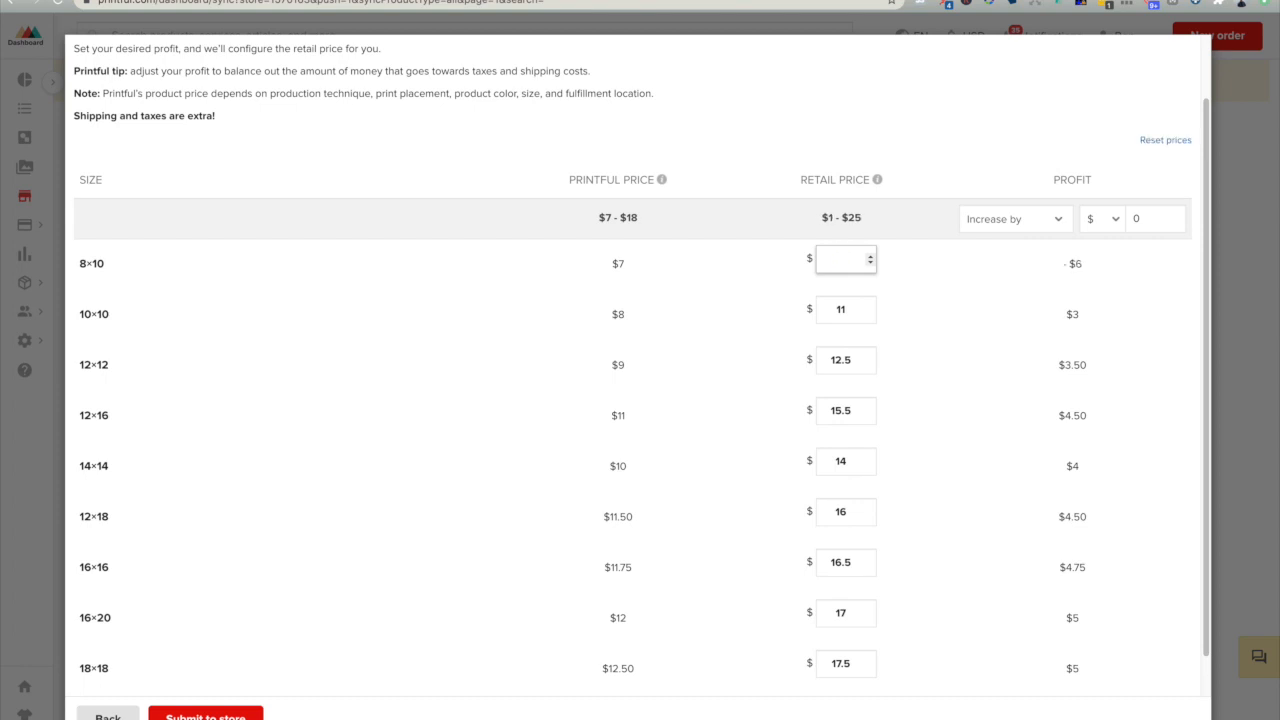
{"action": "type", "text": "7.99"}
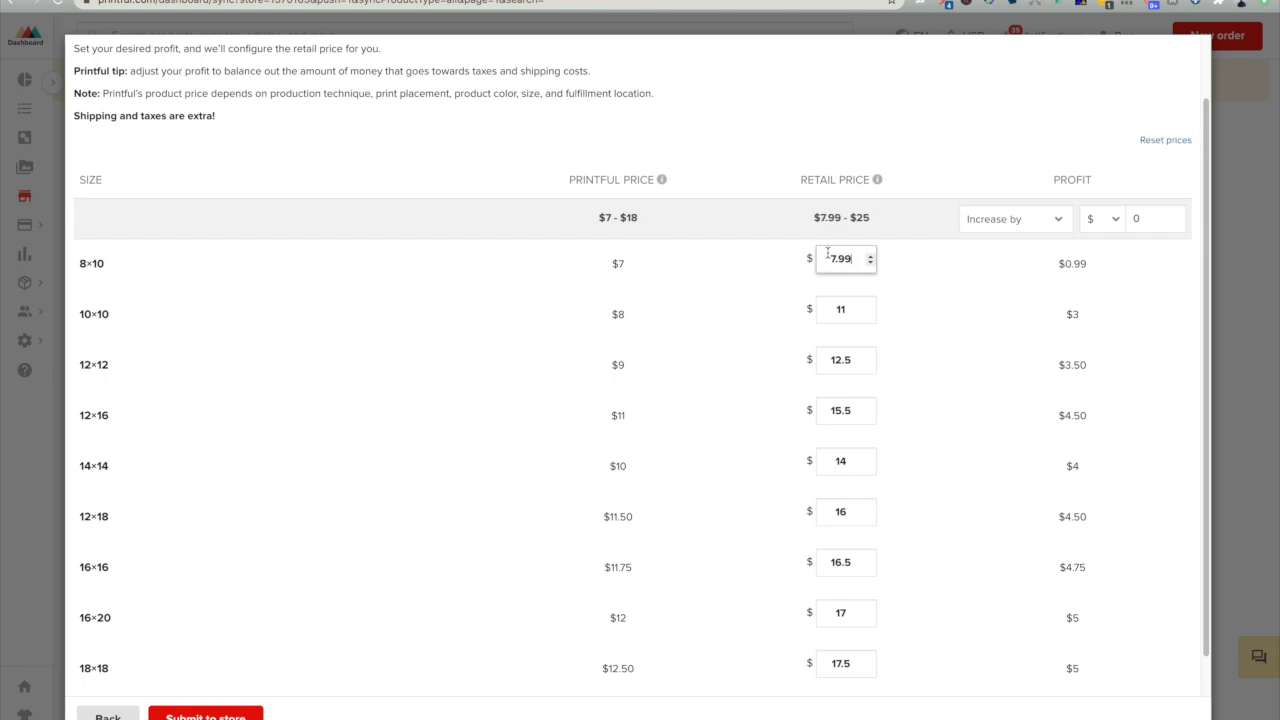
{"action": "left_click", "coordinate": [828, 258]}
{"action": "type", "text": "1"}
{"action": "double_click", "coordinate": [843, 308]}
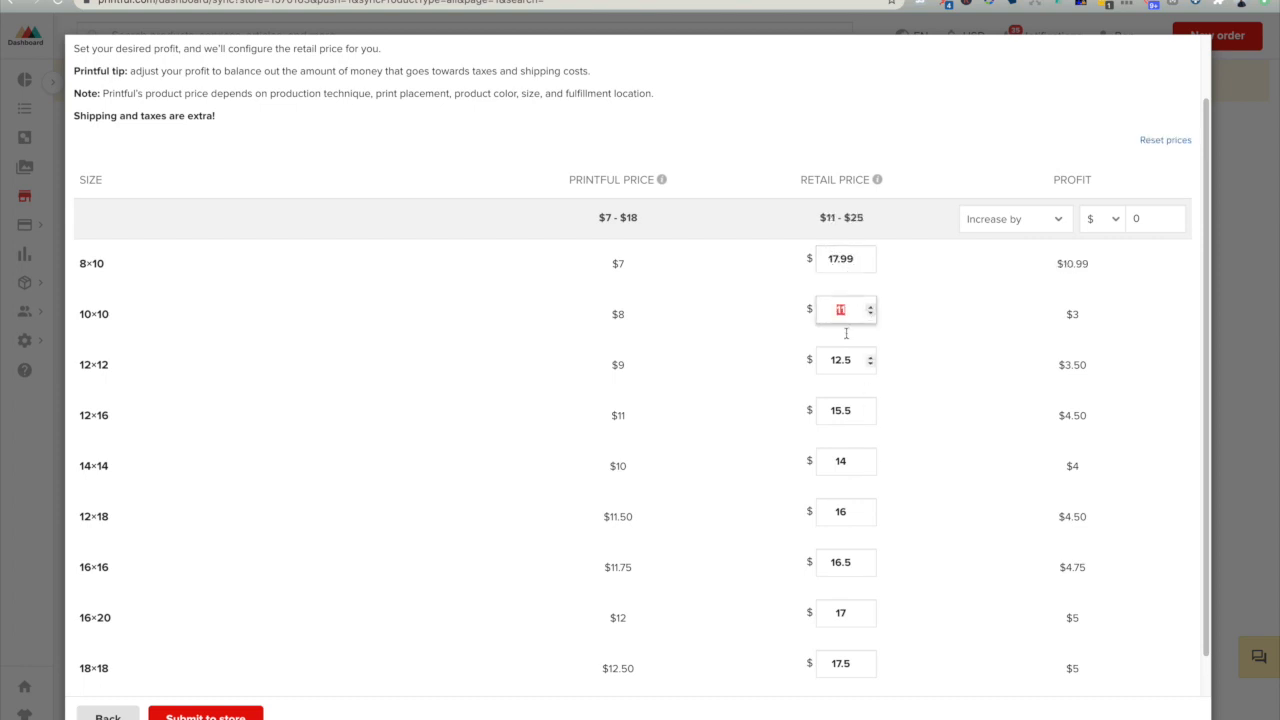
- Increase the retail prices of all poster sizes by $5
{"action": "left_click", "coordinate": [1026, 218]}
{"action": "left_click", "coordinate": [1030, 220]}
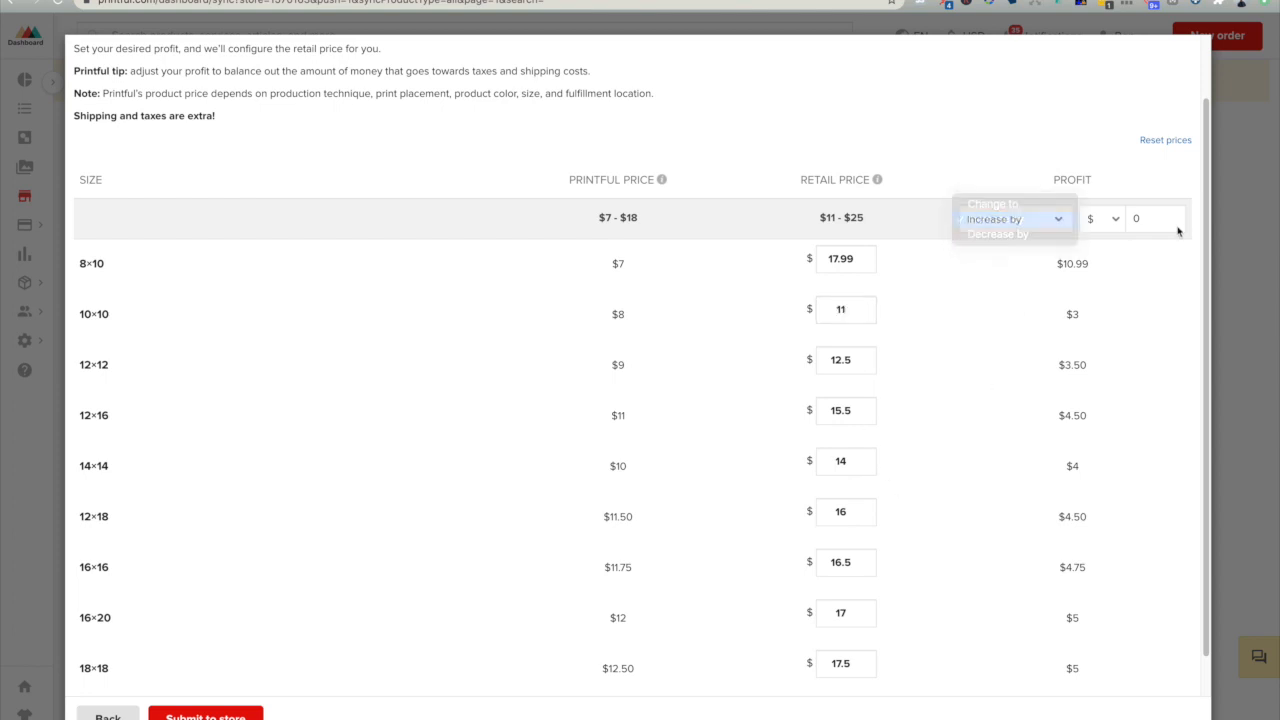
{"action": "left_click", "coordinate": [1176, 226]}
{"action": "type", "text": "5"}
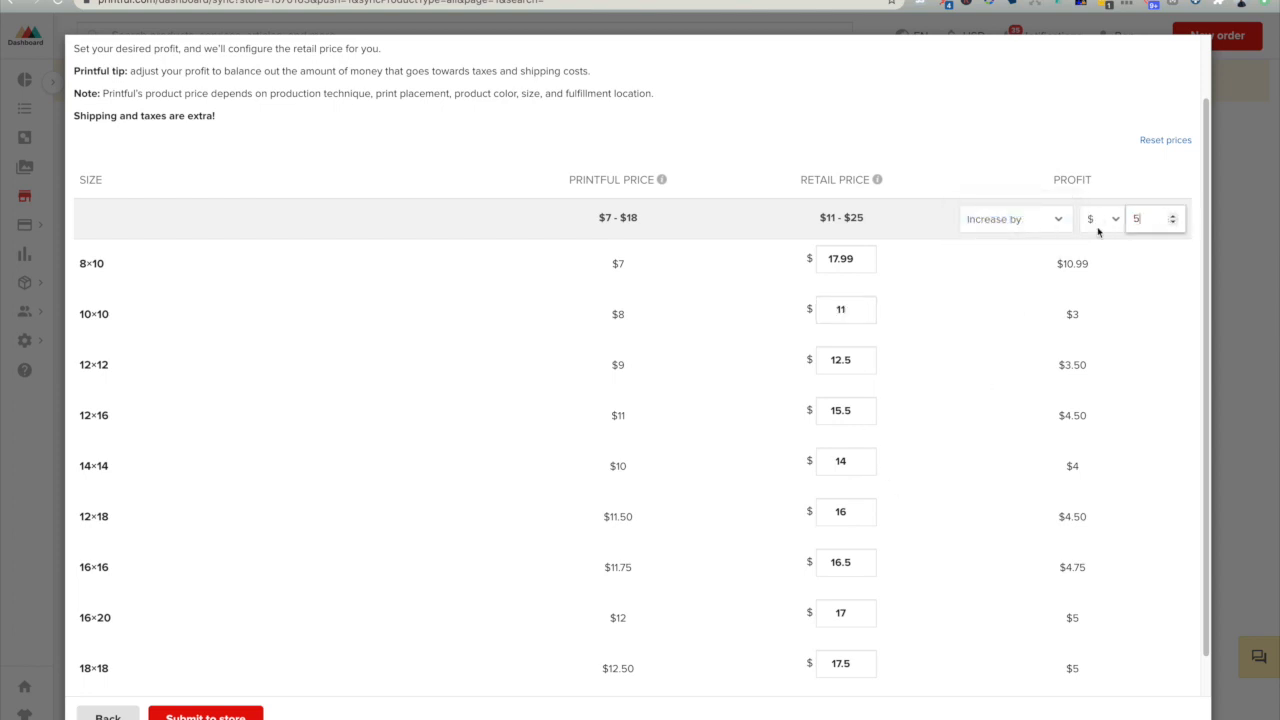
{"action": "left_click", "coordinate": [1023, 349]}
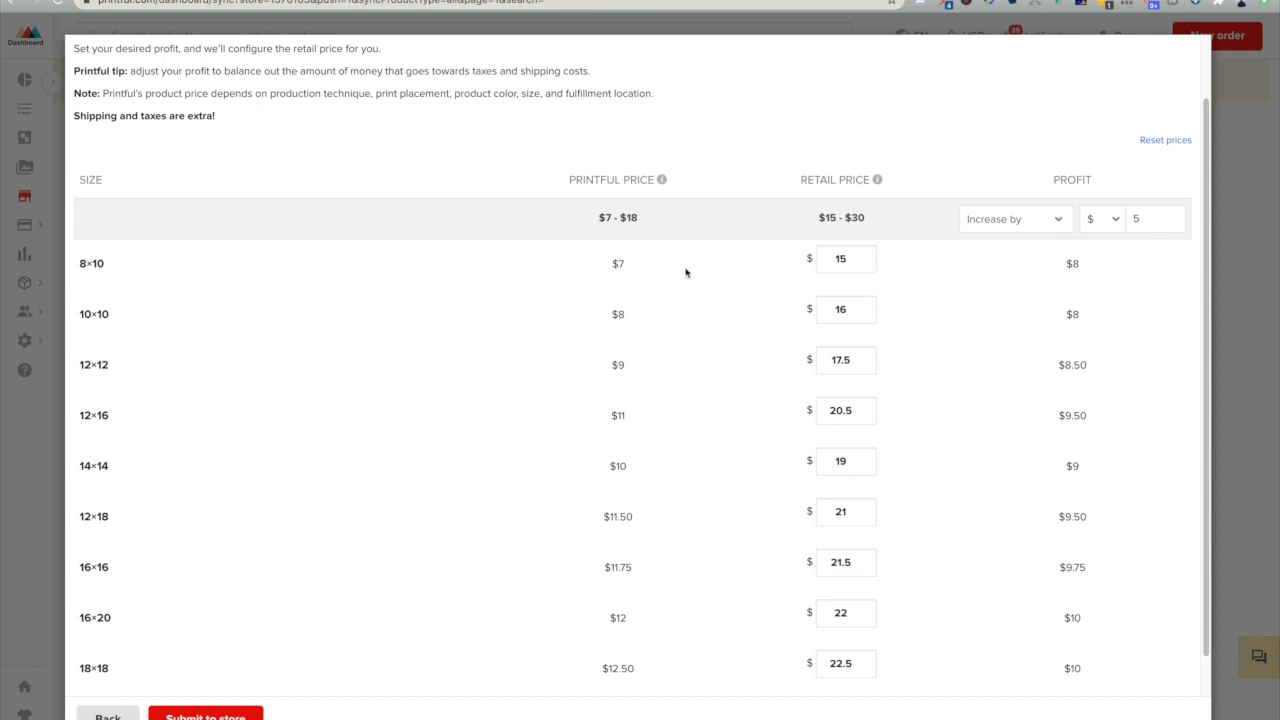
- Compare the profit on the 8×10 poster with the profit on the 24×36 poster
{"action": "scroll", "coordinate": [969, 363], "scroll_direction": "down", "scroll_amount": 2}
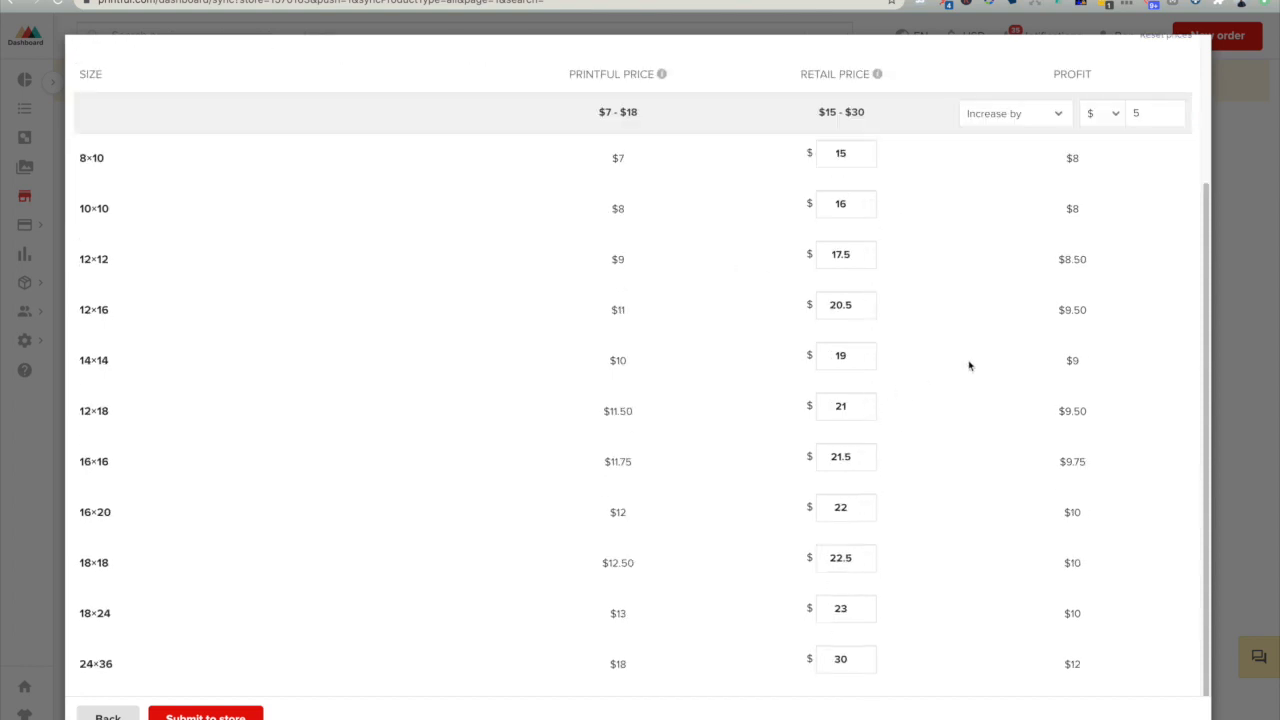
{"action": "mouse_move", "coordinate": [1067, 155]}
{"action": "left_mouse_down"}
{"action": "mouse_move", "coordinate": [1091, 161]}
{"action": "mouse_move", "coordinate": [1075, 178]}
{"action": "mouse_move", "coordinate": [1076, 160]}
{"action": "left_mouse_up"}
{"action": "left_click", "coordinate": [1072, 157]}
{"action": "left_click_drag", "start_coordinate": [1067, 156], "coordinate": [1089, 163]}
{"action": "left_click", "coordinate": [1078, 172]}
{"action": "left_click_drag", "start_coordinate": [108, 160], "coordinate": [91, 158]}
{"action": "left_click_drag", "start_coordinate": [1065, 158], "coordinate": [1123, 163]}
{"action": "mouse_move", "coordinate": [1066, 664]}
{"action": "left_mouse_down"}
{"action": "mouse_move", "coordinate": [1114, 675]}
{"action": "mouse_move", "coordinate": [1048, 674]}
{"action": "left_mouse_up"}
{"action": "left_click", "coordinate": [1073, 668]}
- Submit the priced poster product to the store
{"action": "scroll", "coordinate": [381, 455], "scroll_direction": "up", "scroll_amount": 3}
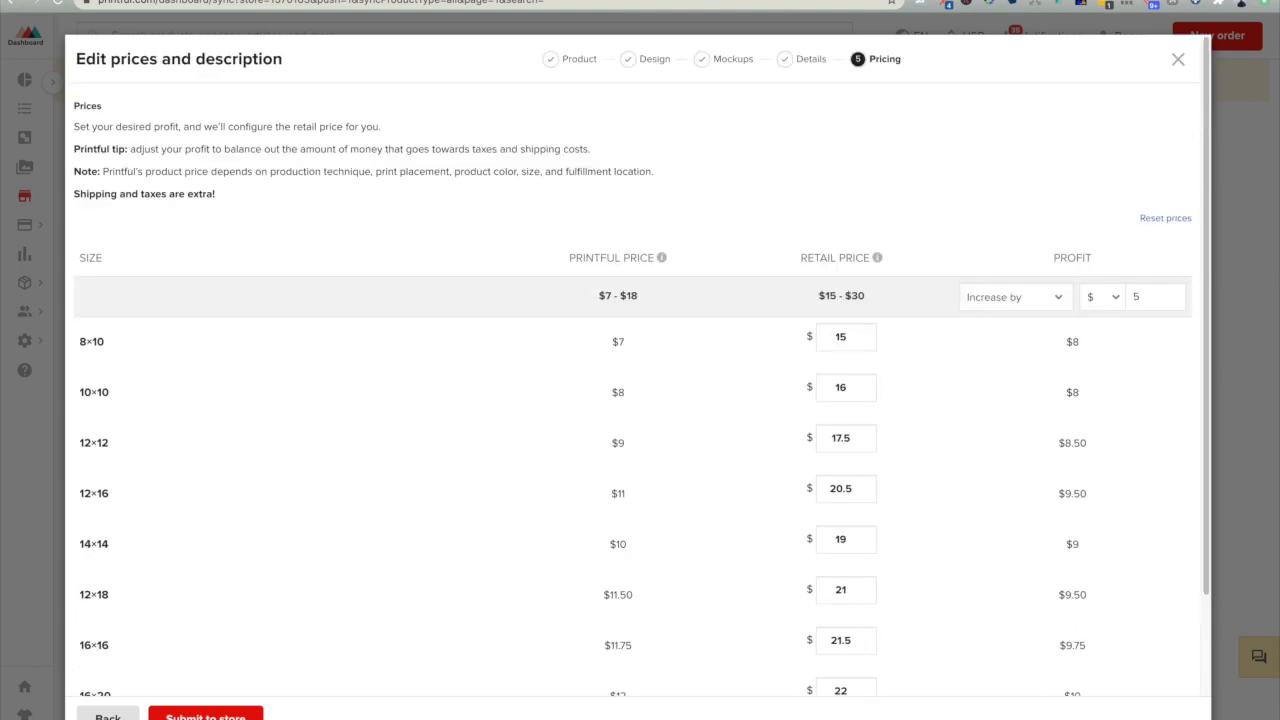
{"action": "left_click", "coordinate": [205, 716]}
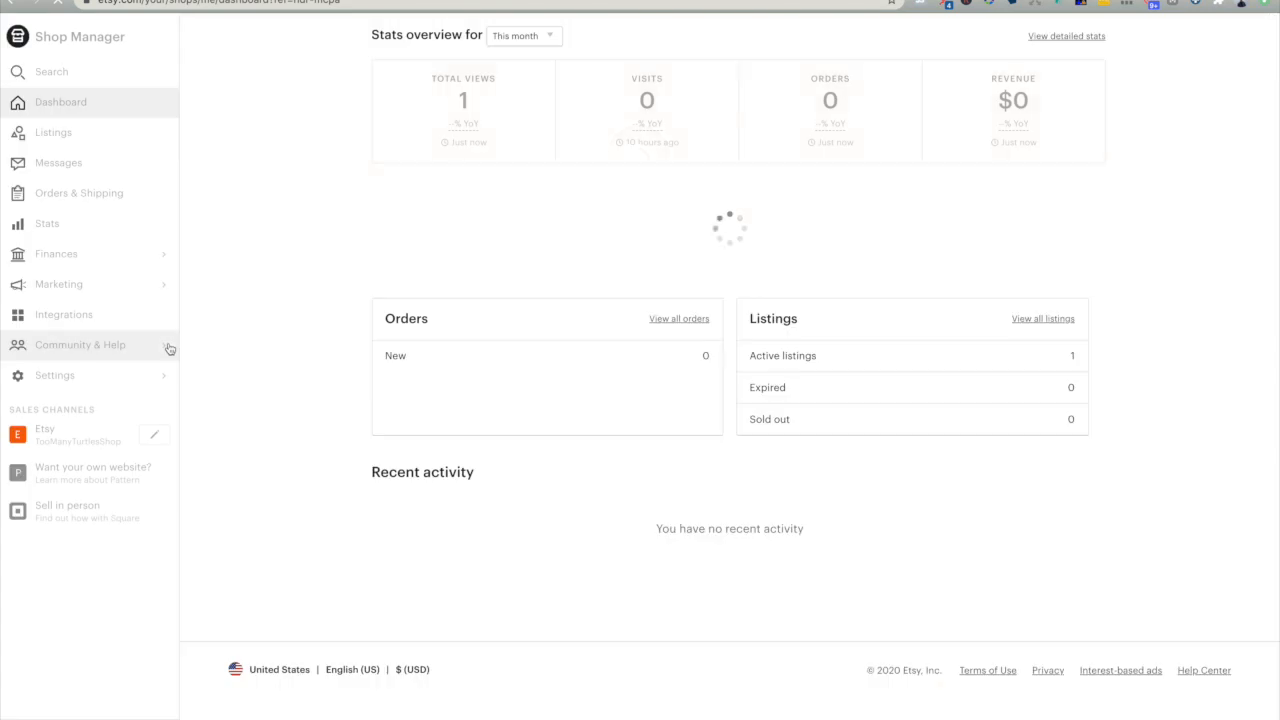
- Open the listings in Etsy Shop Manager and check the inactive ones for the new poster
{"action": "left_click", "coordinate": [68, 136]}
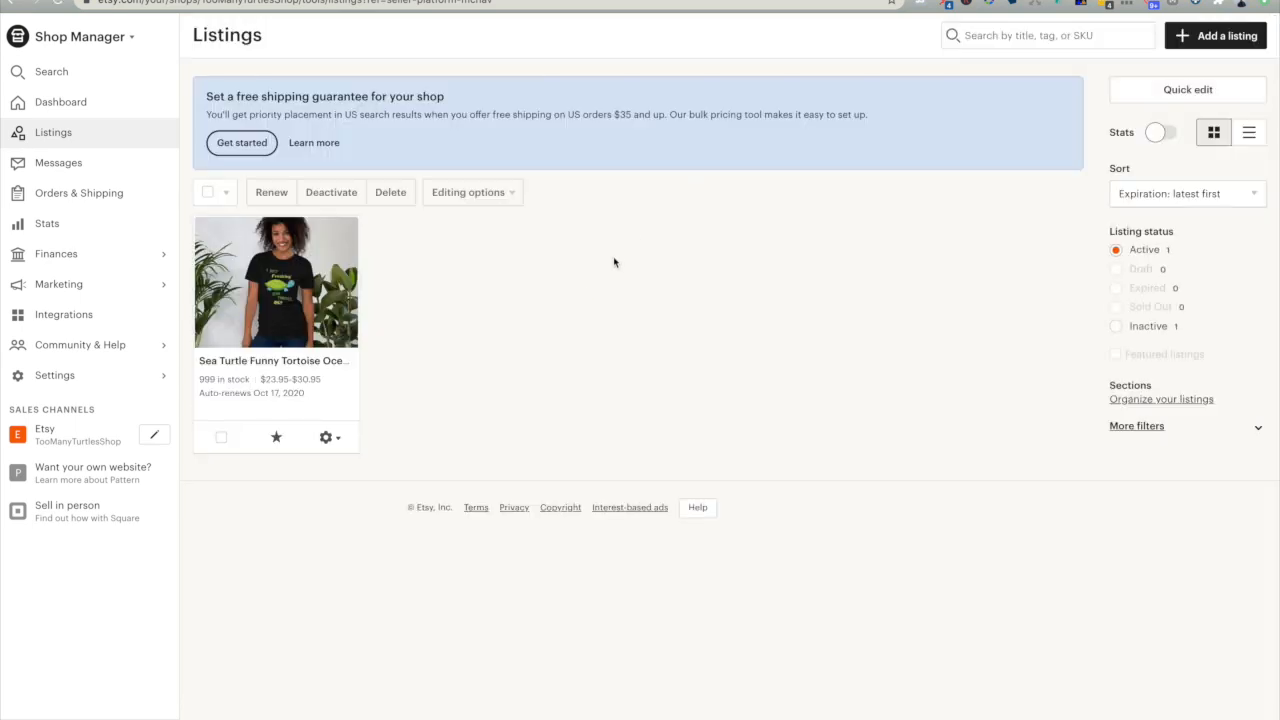
{"action": "left_click", "coordinate": [1140, 328]}
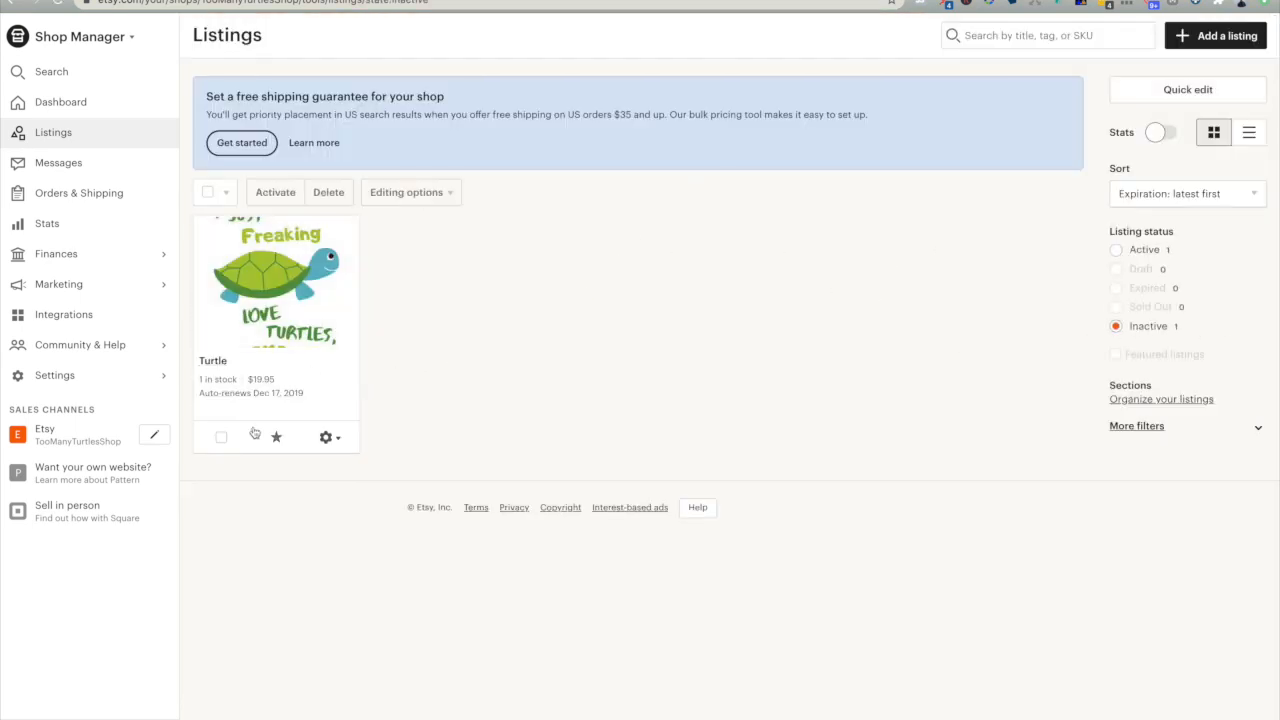
{"action": "left_click", "coordinate": [221, 440]}
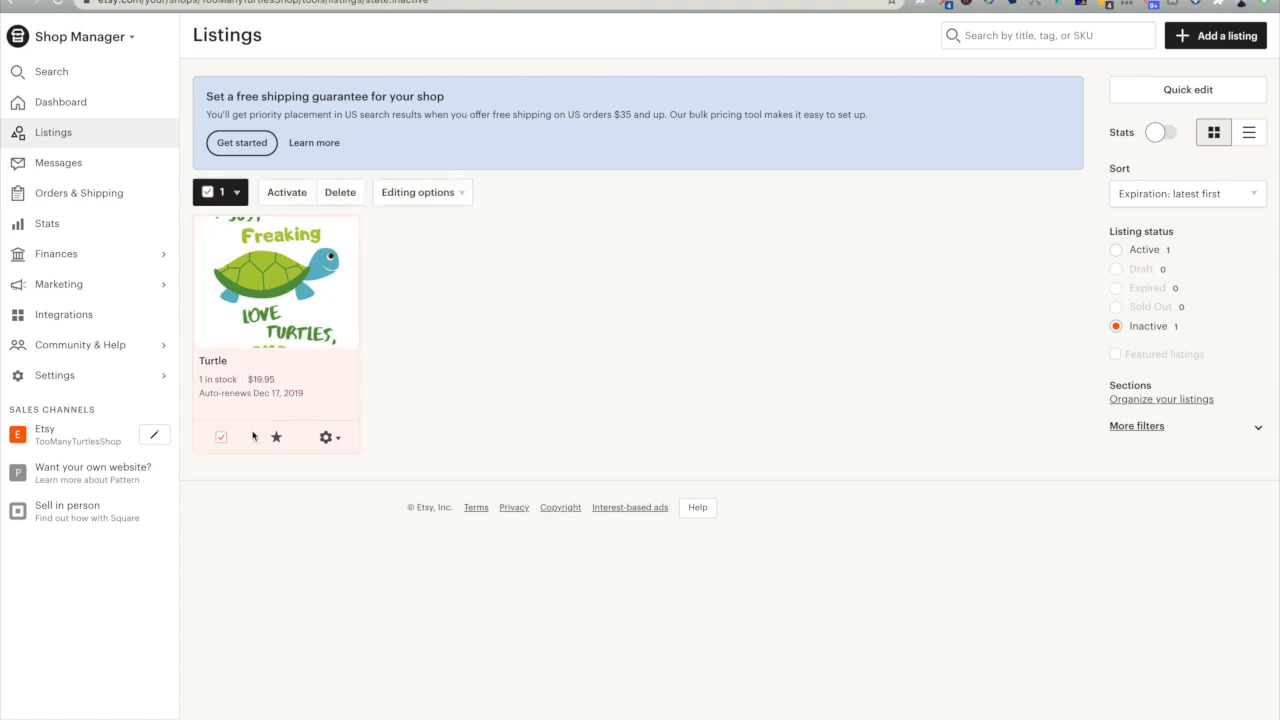
{"action": "left_click", "coordinate": [219, 437]}
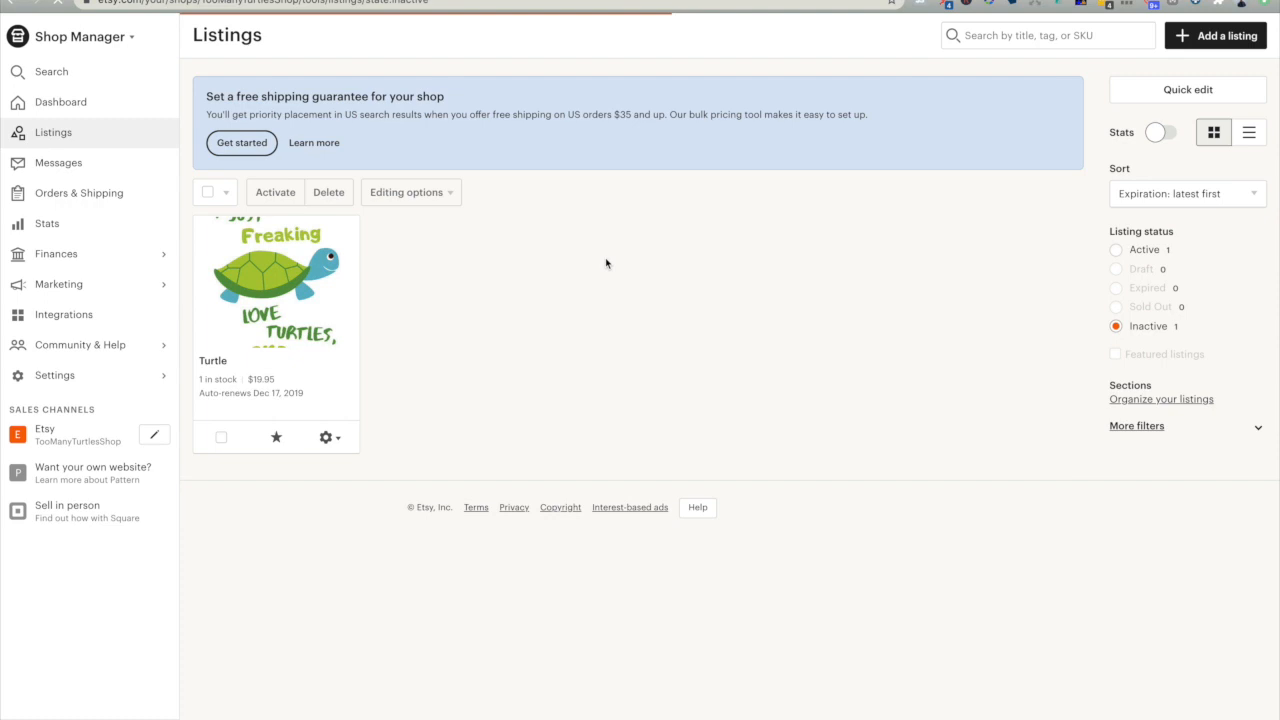
- Publish the draft sea turtle poster listing on Etsy, accepting the $0.20 listing fee
{"action": "left_click", "coordinate": [1140, 270]}
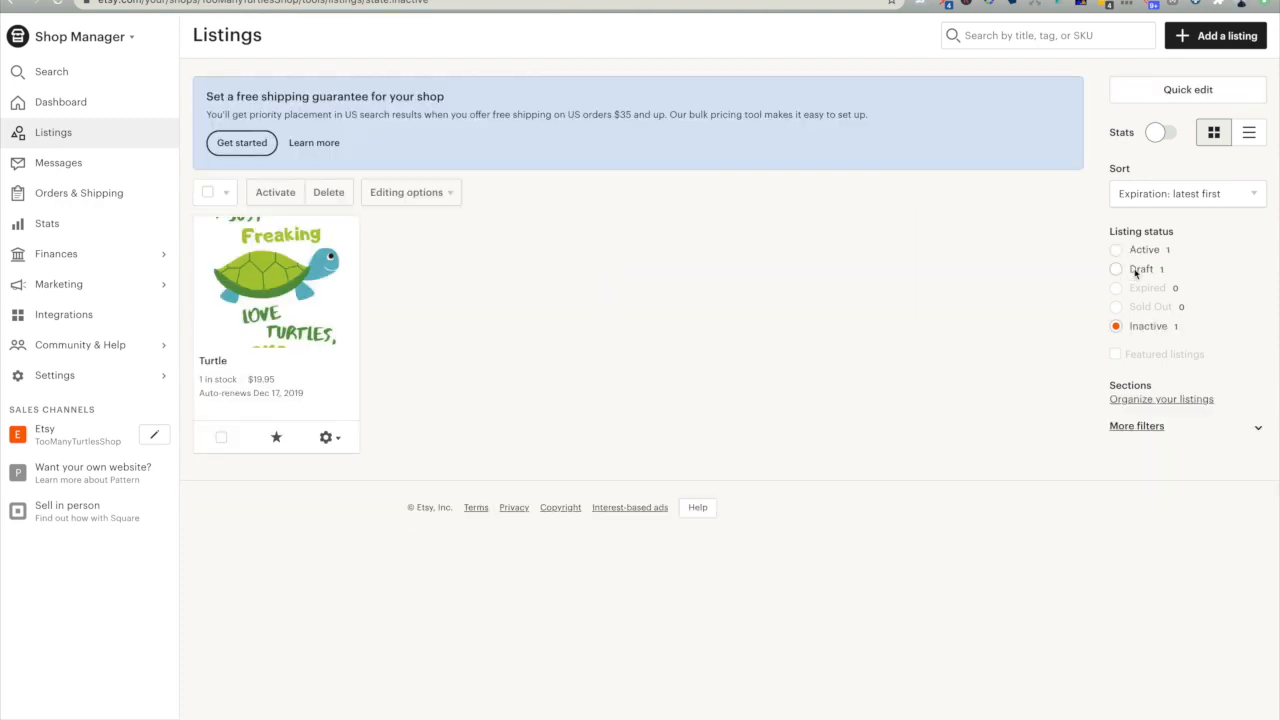
{"action": "left_click", "coordinate": [221, 438]}
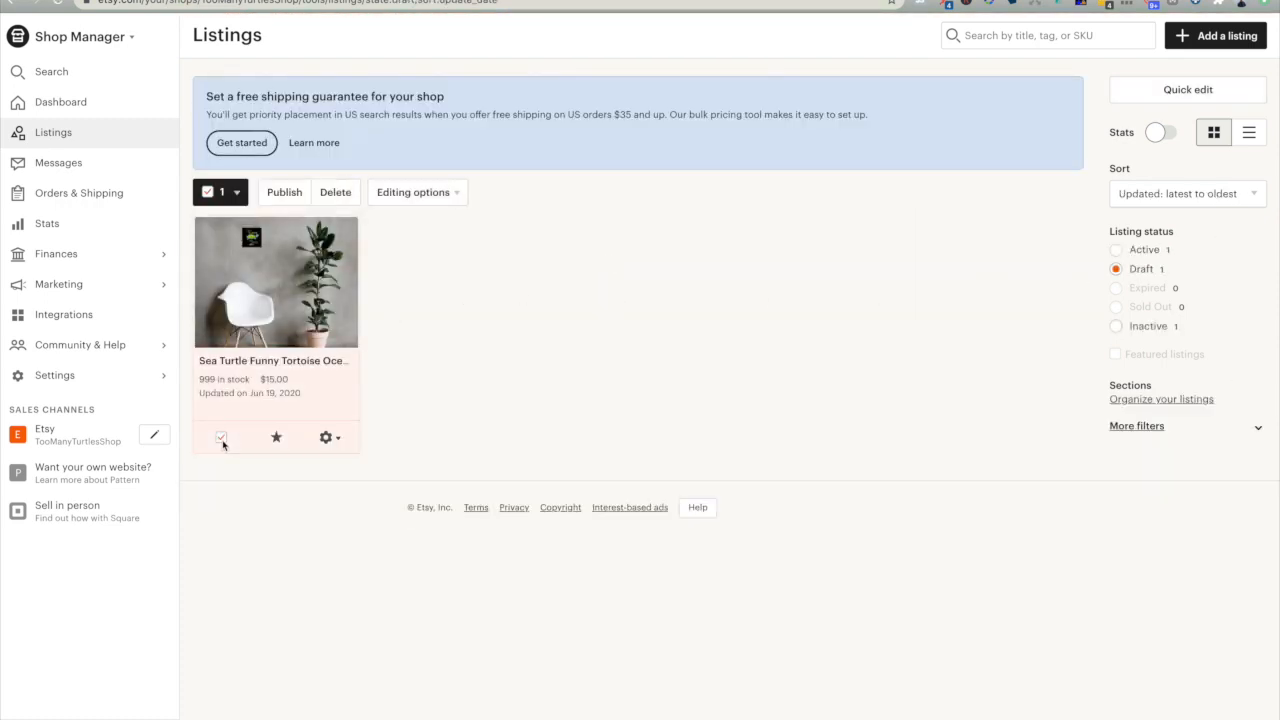
{"action": "left_click", "coordinate": [286, 196]}
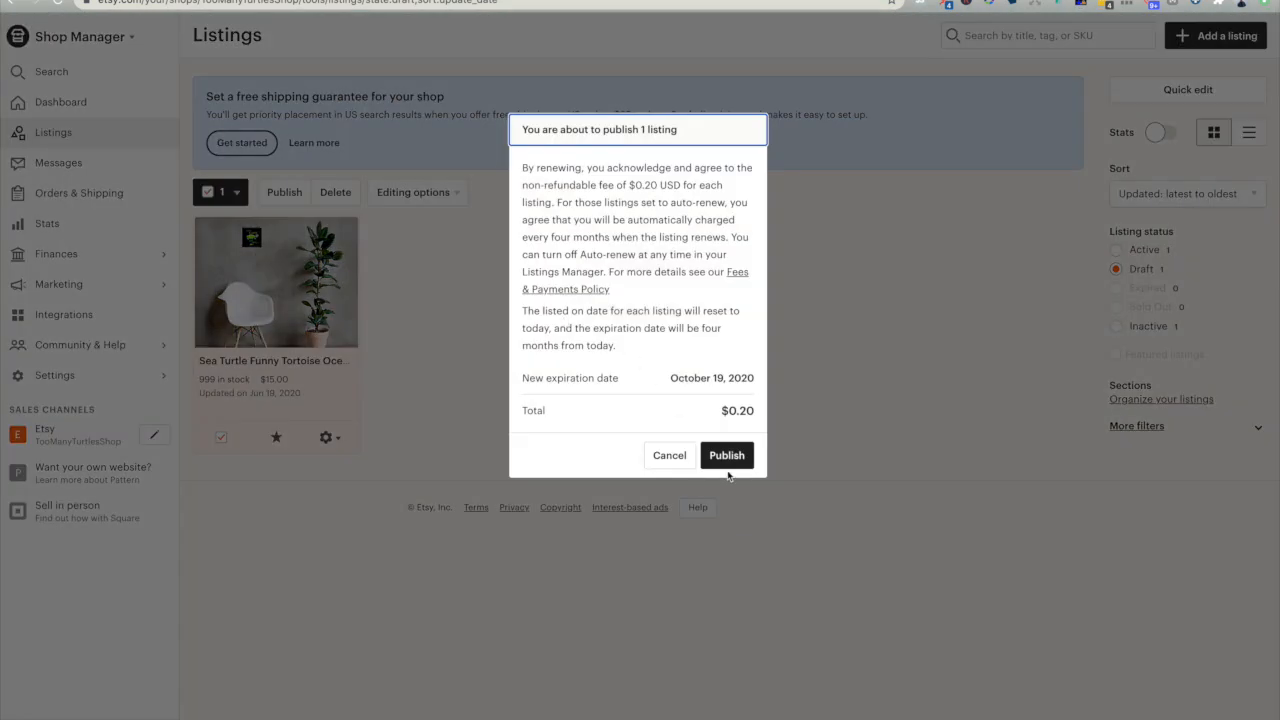
{"action": "left_click", "coordinate": [728, 457]}
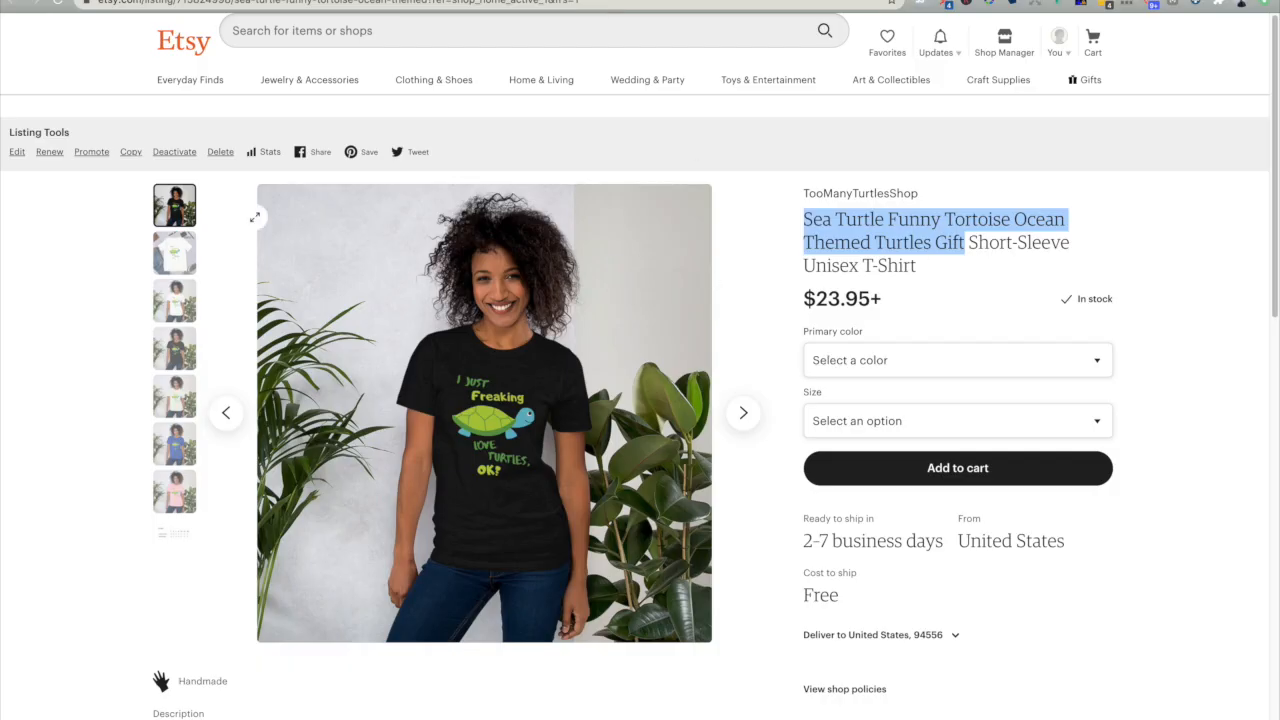
- Go to the TooManyTurtlesShop storefront and open the new poster listing
{"action": "left_click", "coordinate": [852, 196]}
{"action": "scroll", "coordinate": [425, 466], "scroll_direction": "down", "scroll_amount": 3}
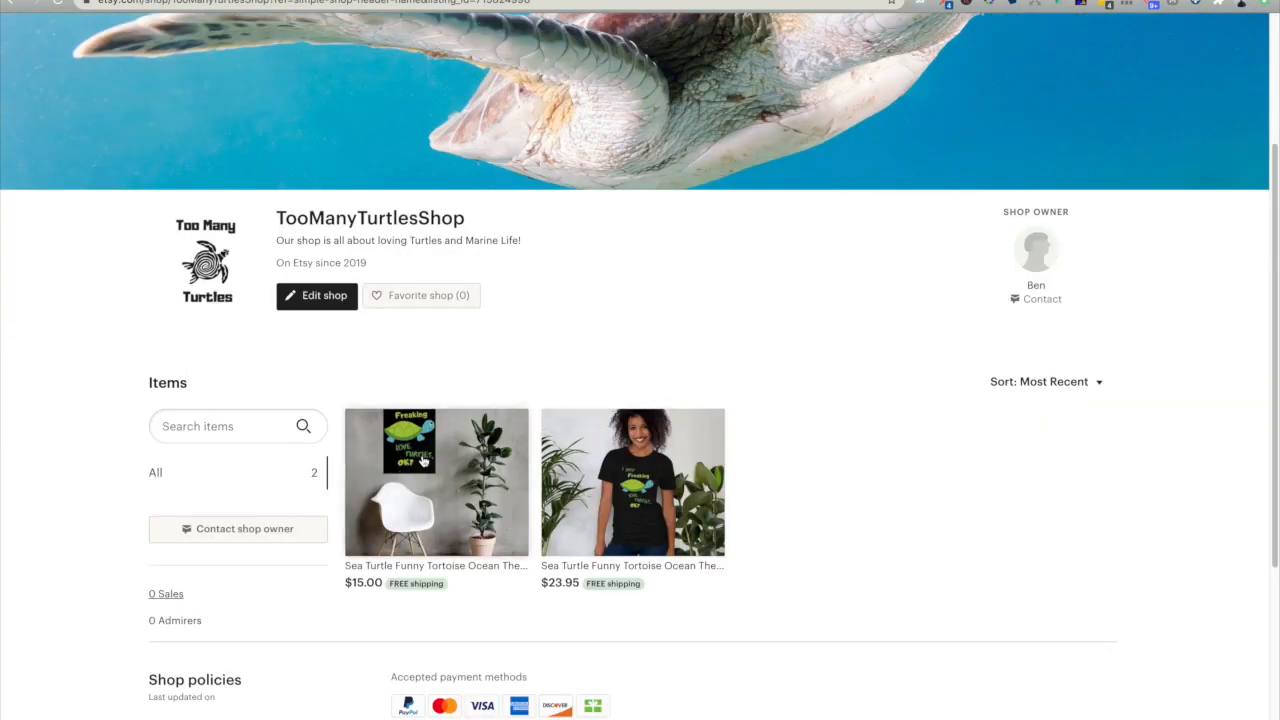
{"action": "left_click", "coordinate": [506, 472]}
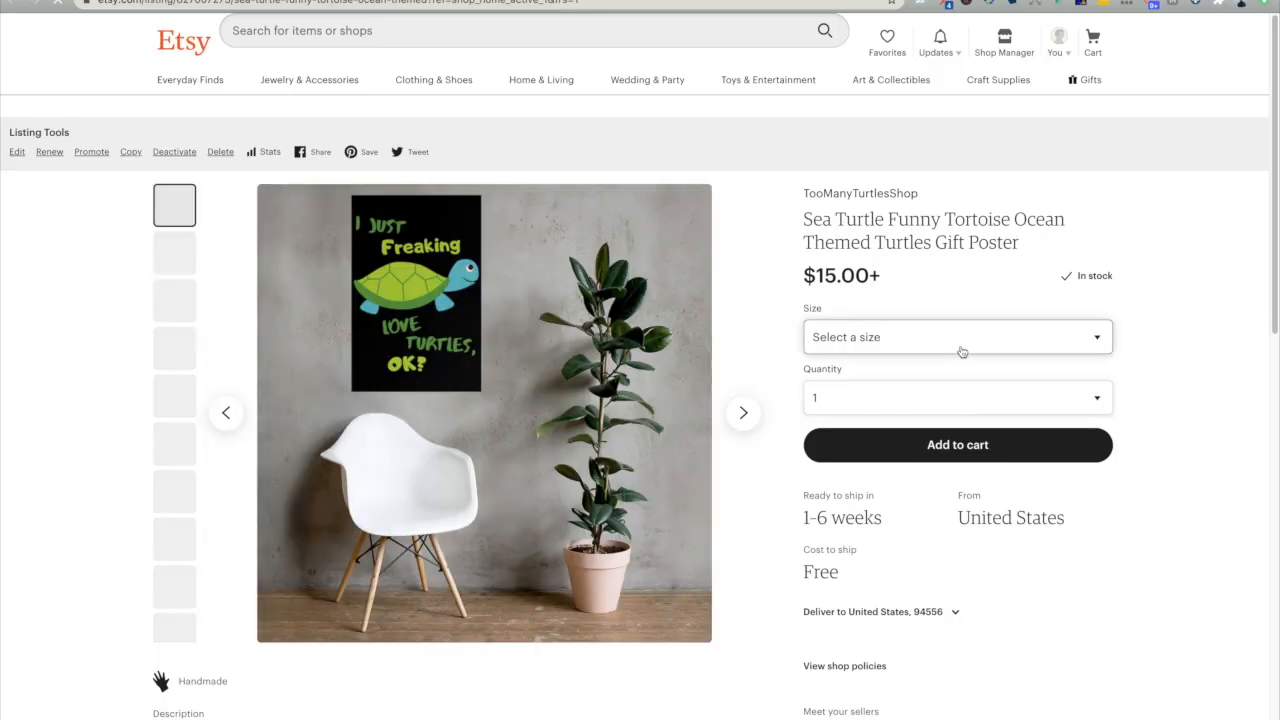
- Check the poster's price for the 12×12 and 16×20 inch sizes and its ready-to-ship time
{"action": "left_click", "coordinate": [958, 342]}
{"action": "left_click", "coordinate": [943, 386]}
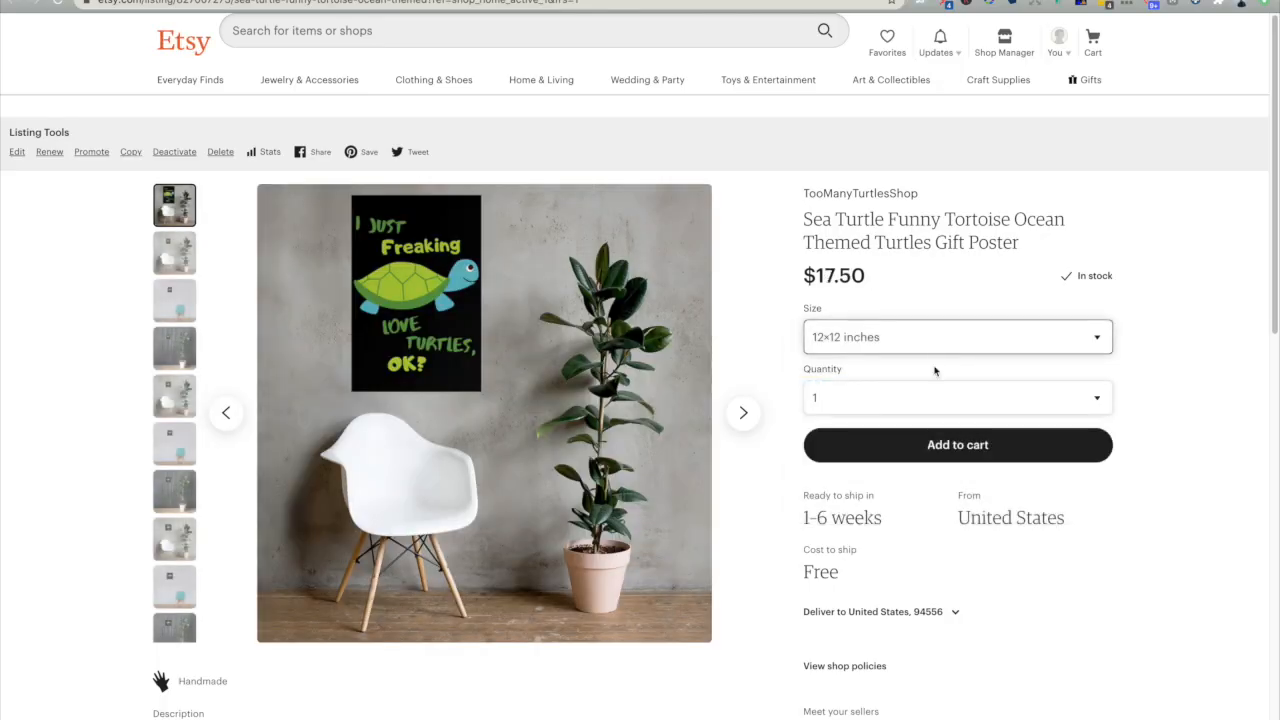
{"action": "left_click", "coordinate": [917, 344]}
{"action": "left_click", "coordinate": [928, 418]}
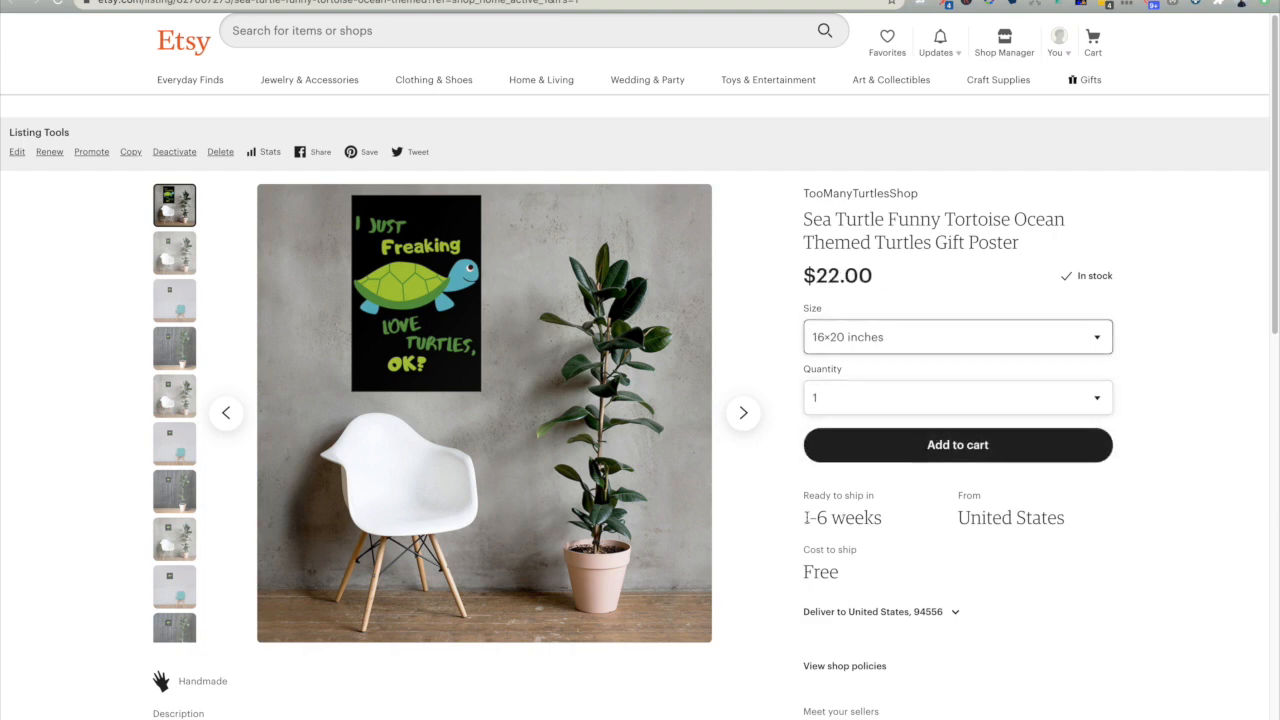
{"action": "left_click_drag", "start_coordinate": [803, 517], "coordinate": [886, 520]}
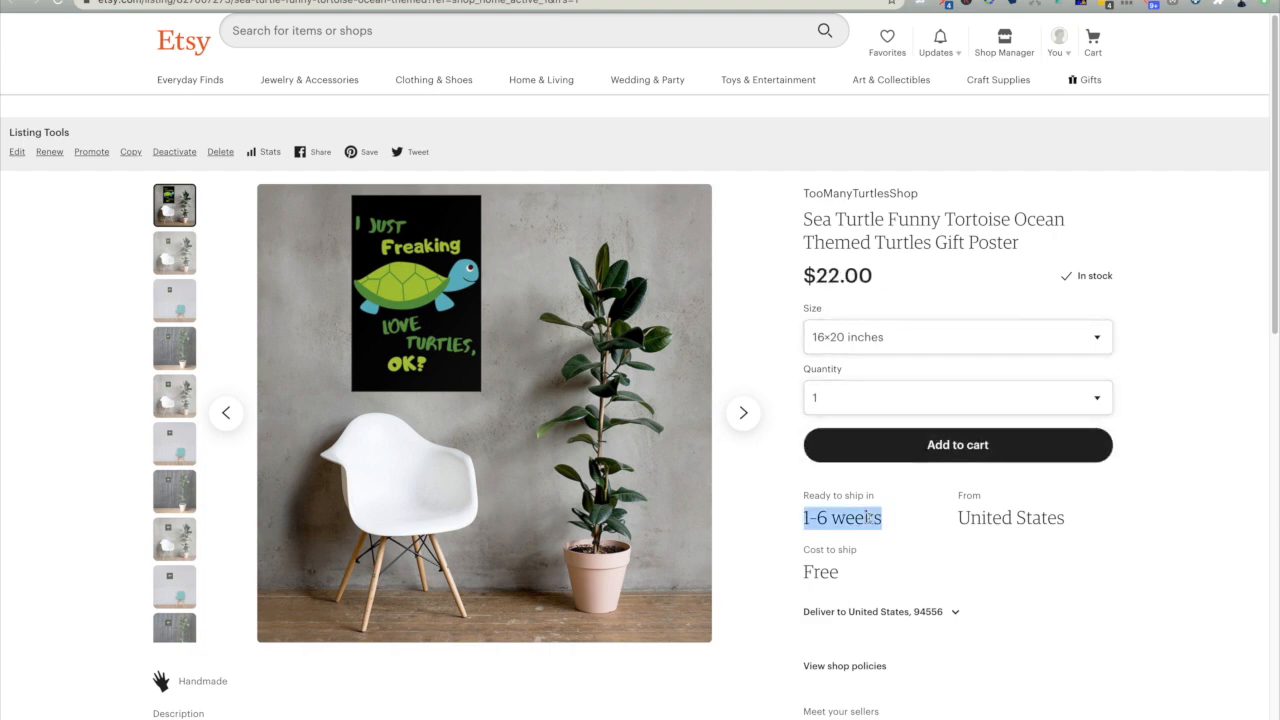
{"action": "left_click_drag", "start_coordinate": [809, 517], "coordinate": [875, 517]}
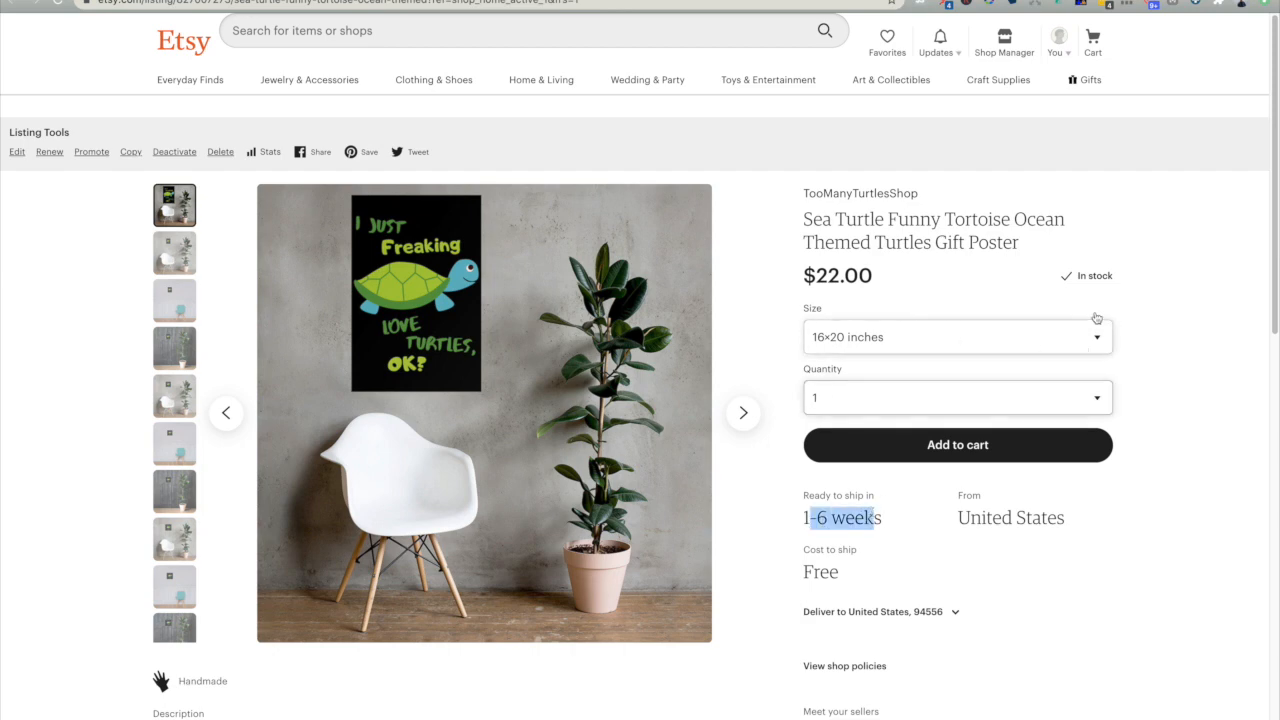
{"action": "left_click", "coordinate": [1178, 257]}
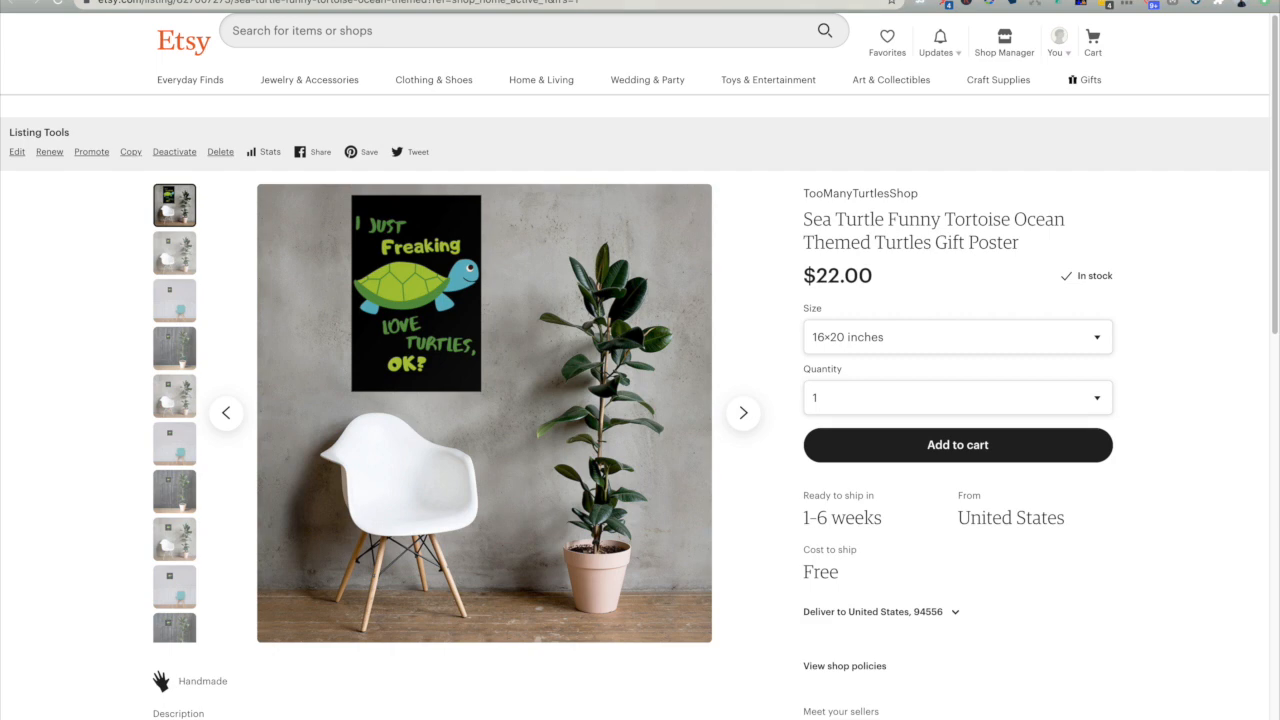
- Switch to Merch by Amazon and start creating new products from the PrettyMerch dashboard
{"action": "left_click", "coordinate": [897, 1]}
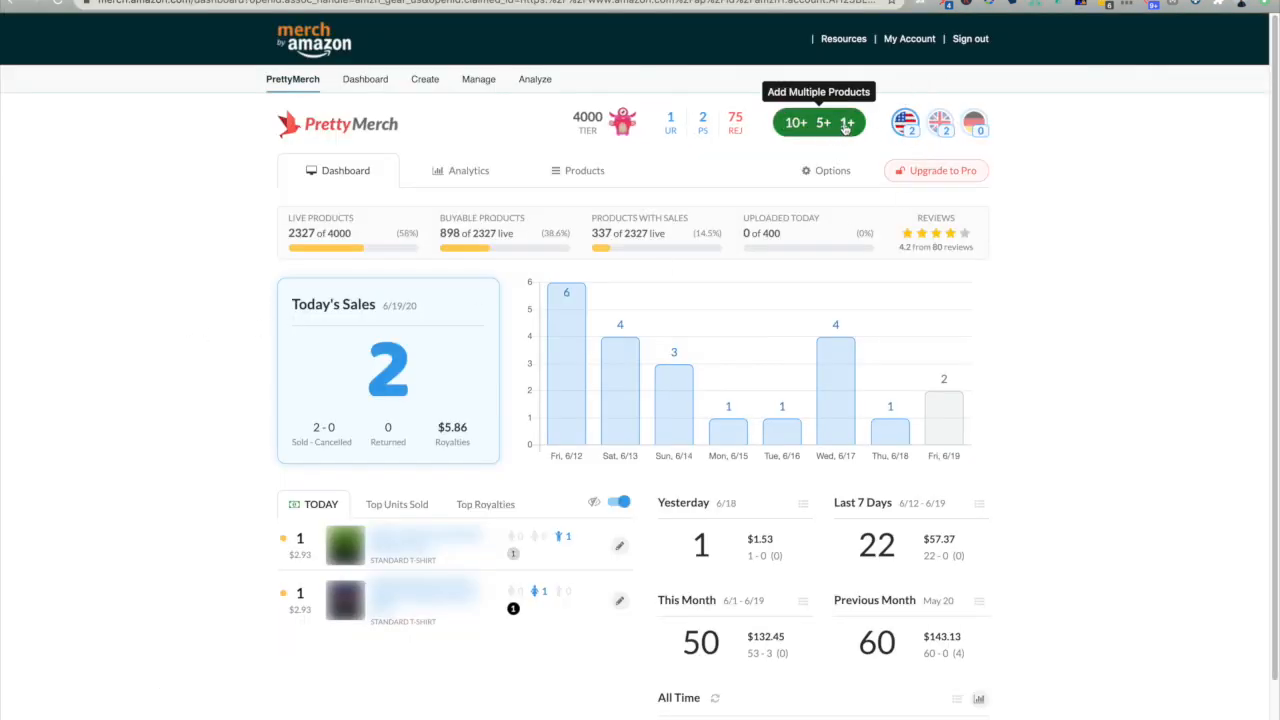
{"action": "left_click", "coordinate": [845, 126]}
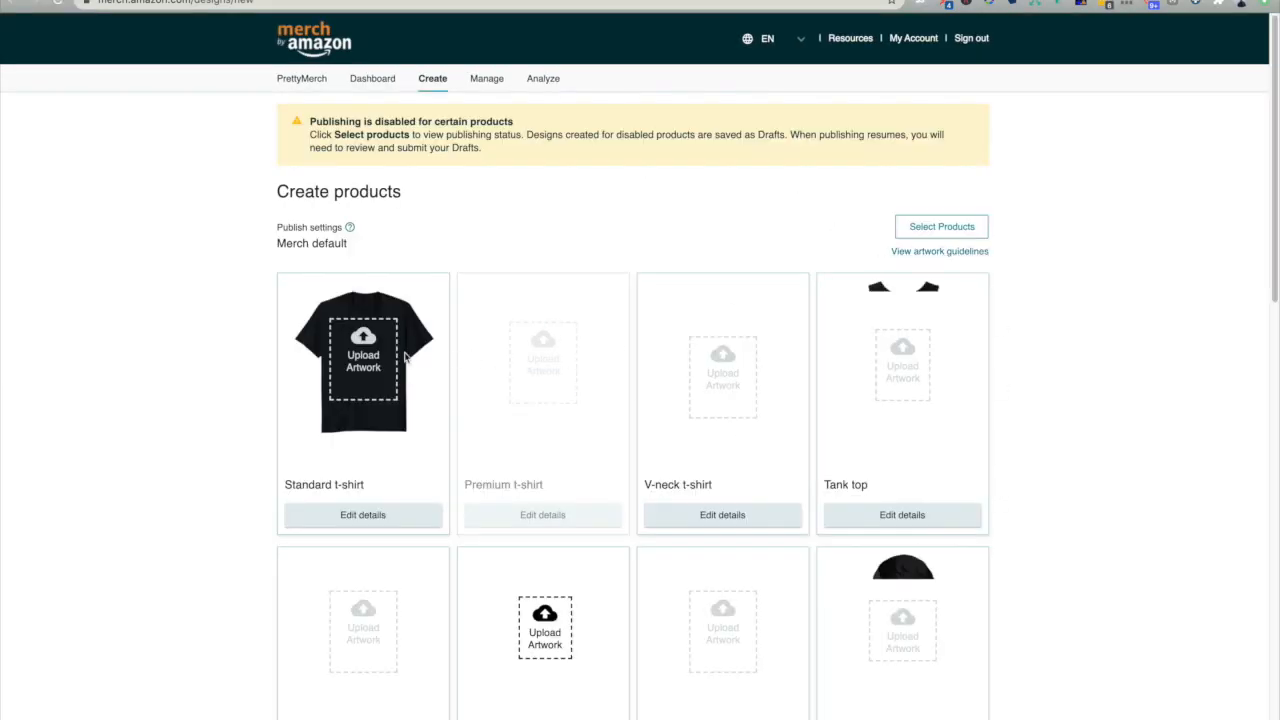
{"action": "scroll", "coordinate": [406, 357], "scroll_direction": "down", "scroll_amount": 2}
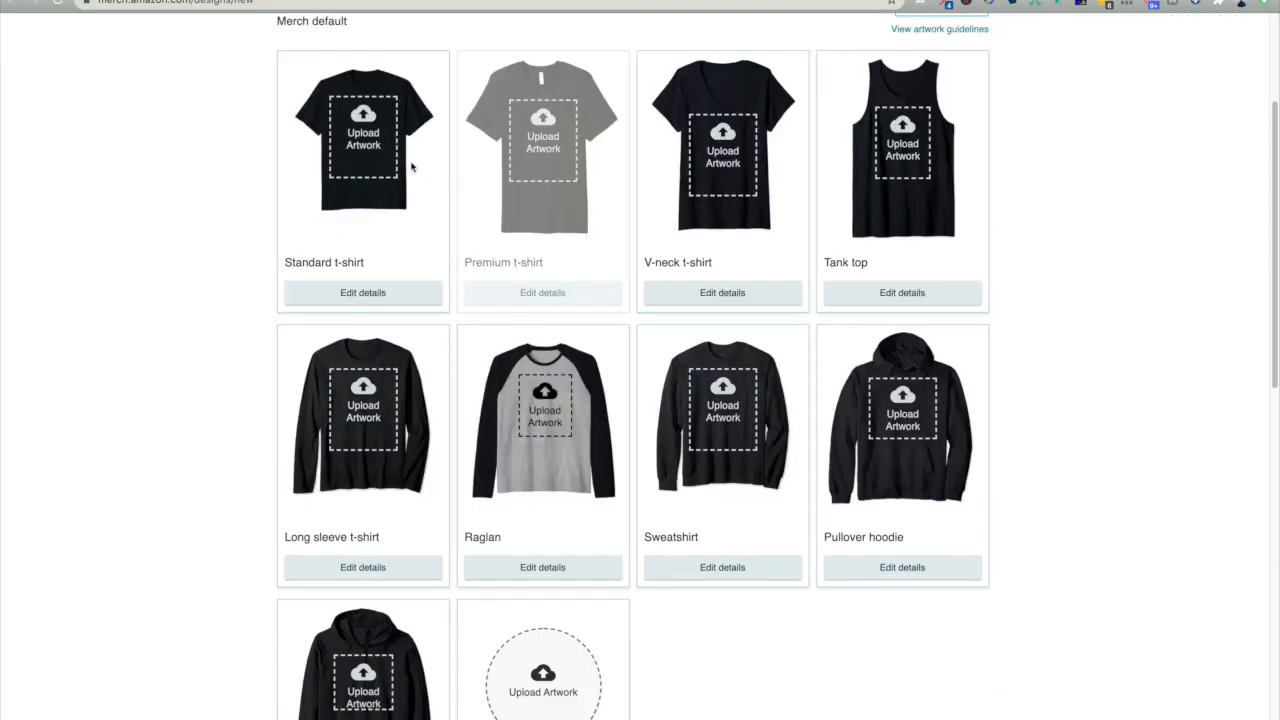
- Upload "Add a heading (1).png" as the product artwork and go to the English product details
{"action": "left_click", "coordinate": [572, 389]}
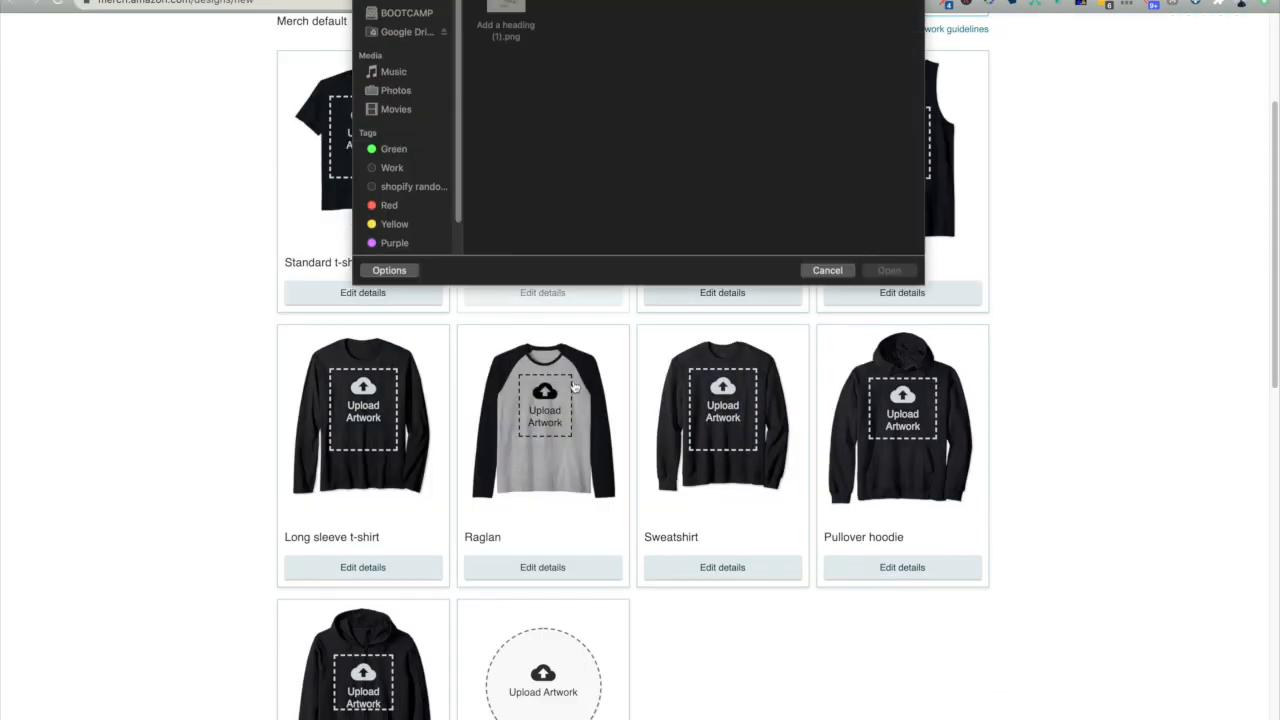
{"action": "double_click", "coordinate": [510, 165]}
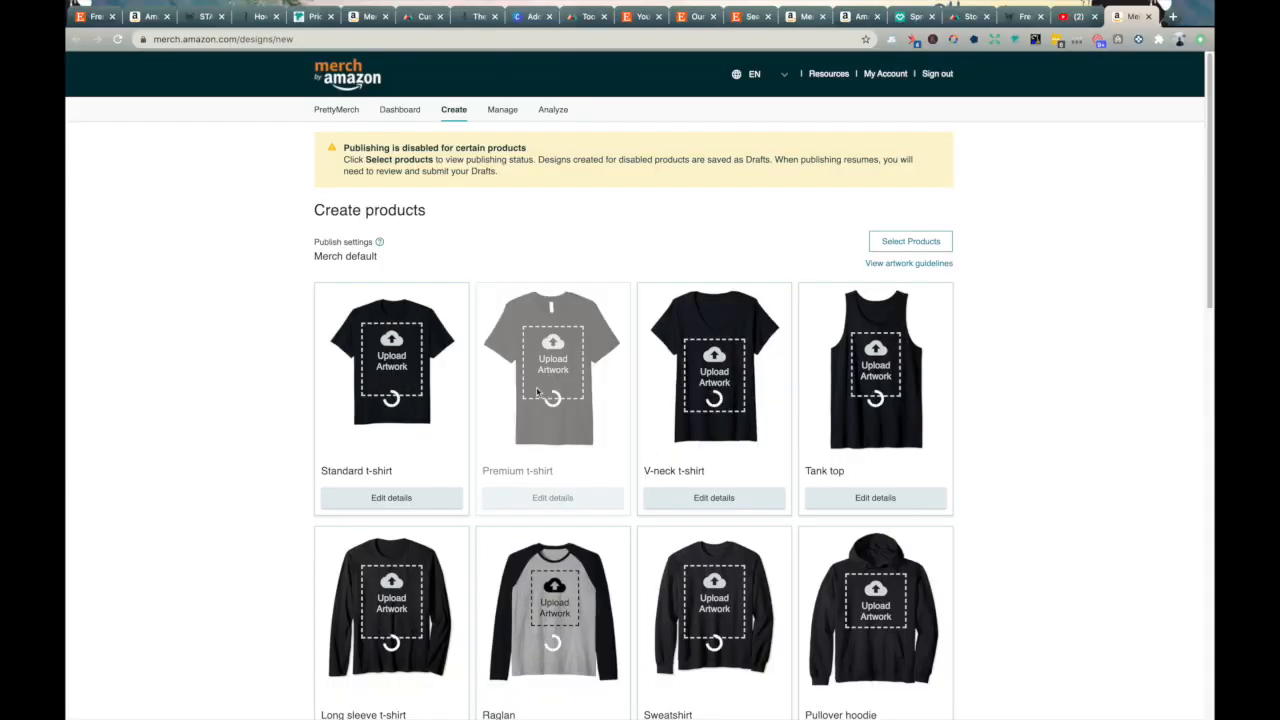
{"action": "scroll", "coordinate": [349, 384], "scroll_direction": "down", "scroll_amount": 10}
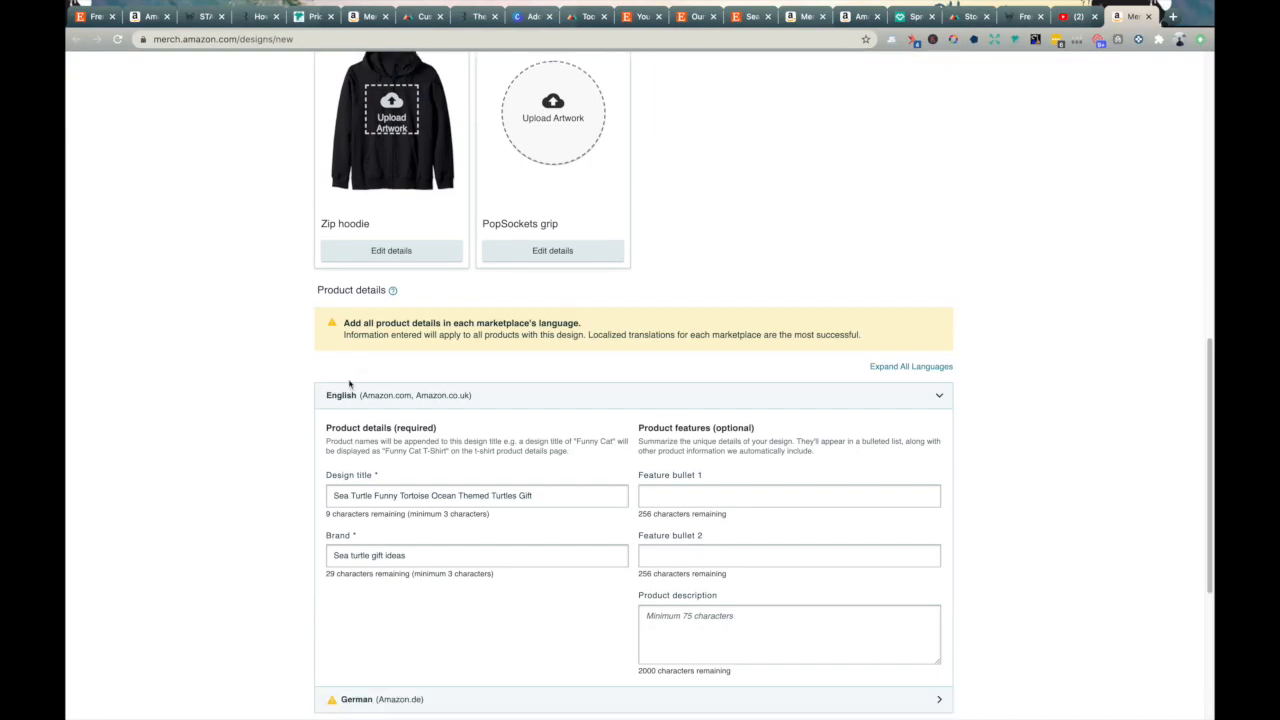
{"action": "scroll", "coordinate": [349, 384], "scroll_direction": "down", "scroll_amount": 1}
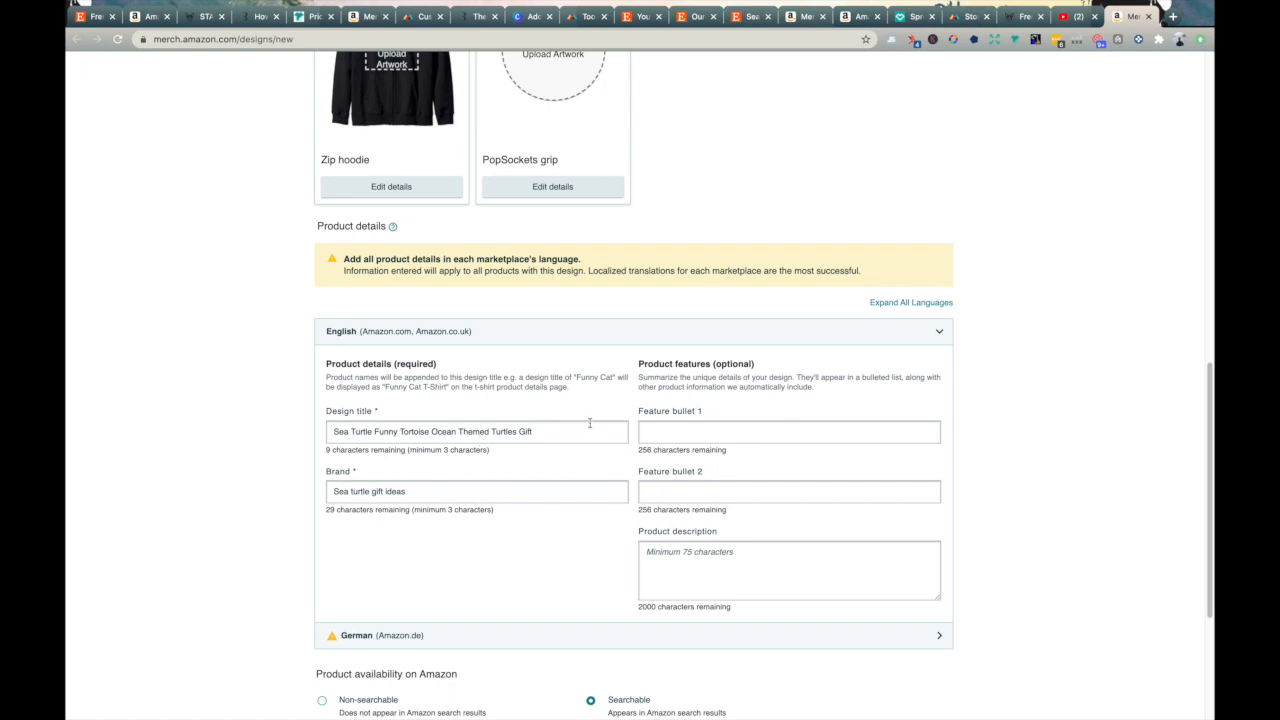
- Edit the standard t-shirt's details to include the Youth fit and add the dark gray and white shirt colors
{"action": "scroll", "coordinate": [590, 423], "scroll_direction": "up", "scroll_amount": 10}
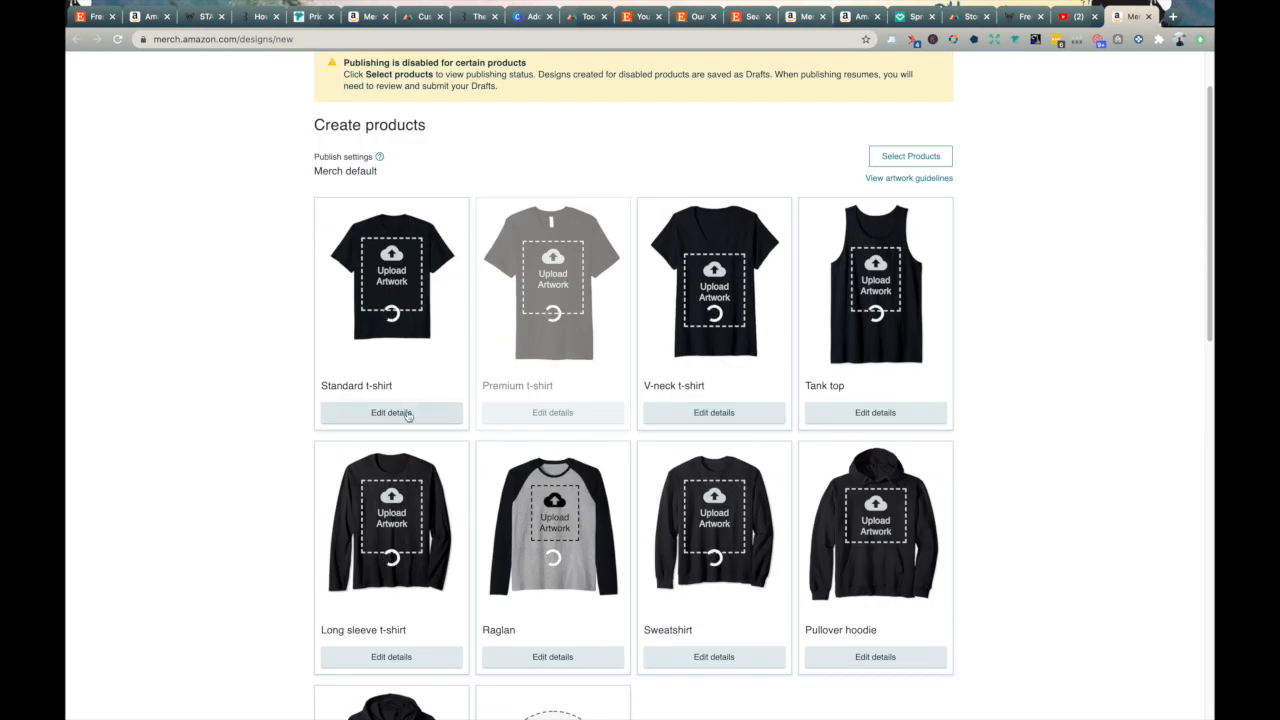
{"action": "left_click", "coordinate": [408, 416]}
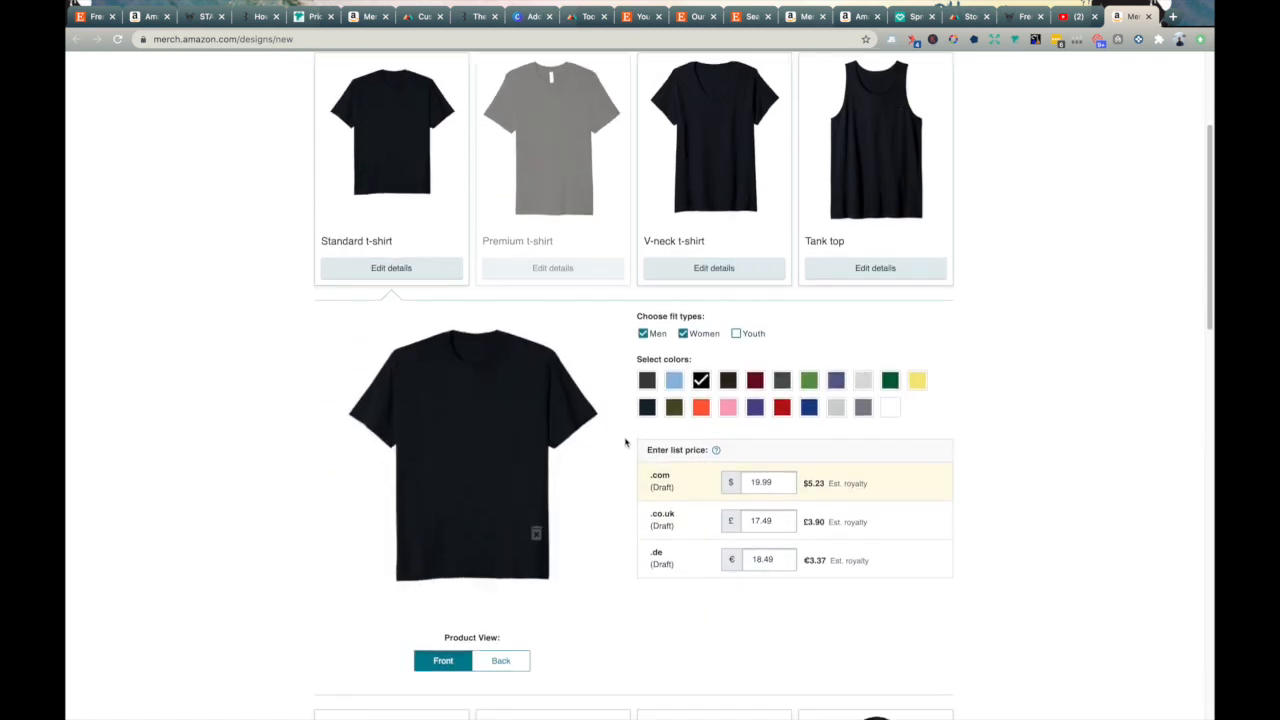
{"action": "left_click", "coordinate": [737, 333]}
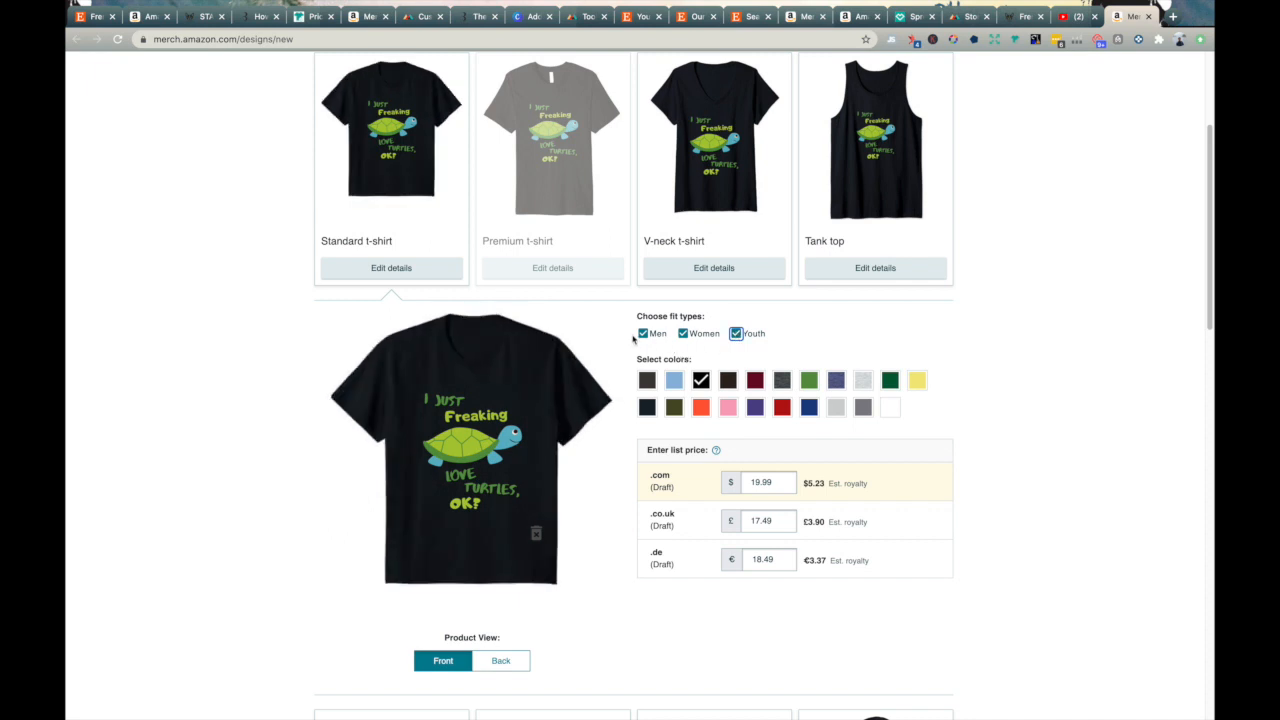
{"action": "left_click", "coordinate": [647, 380]}
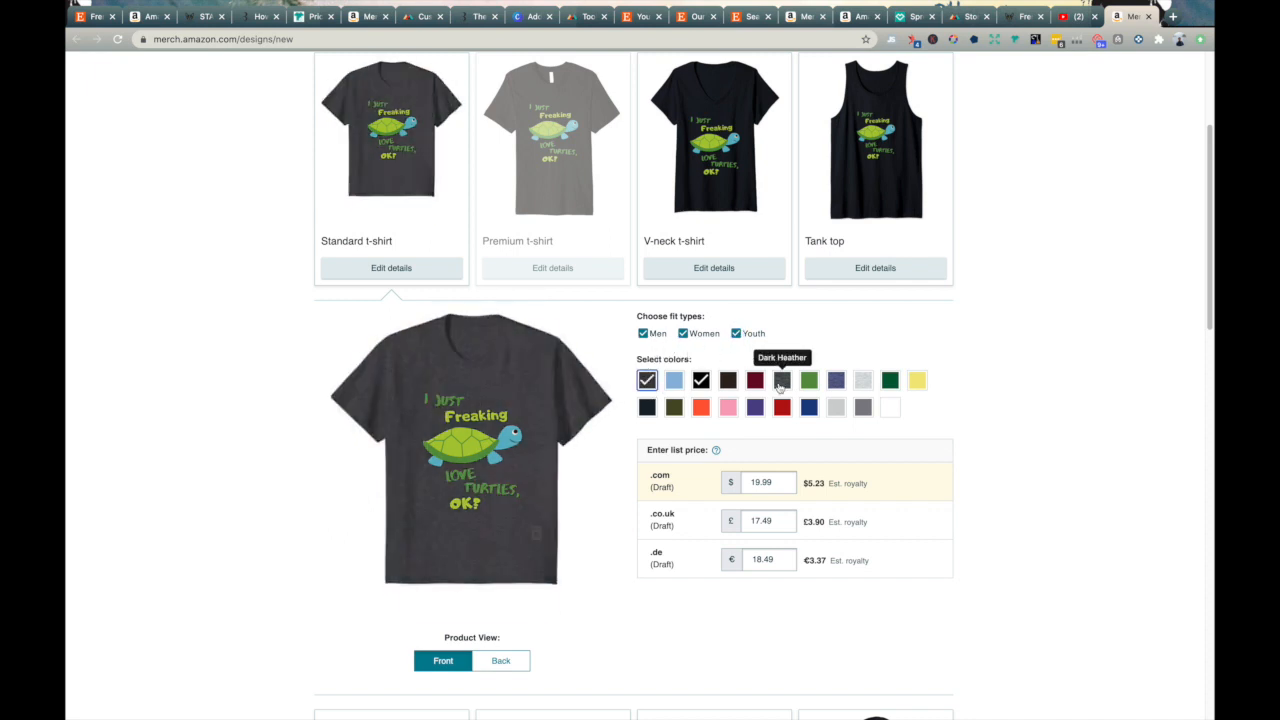
{"action": "left_click", "coordinate": [890, 407]}
- Set the standard t-shirt's .com list price to $17.95 and check its estimated royalty
{"action": "double_click", "coordinate": [788, 481]}
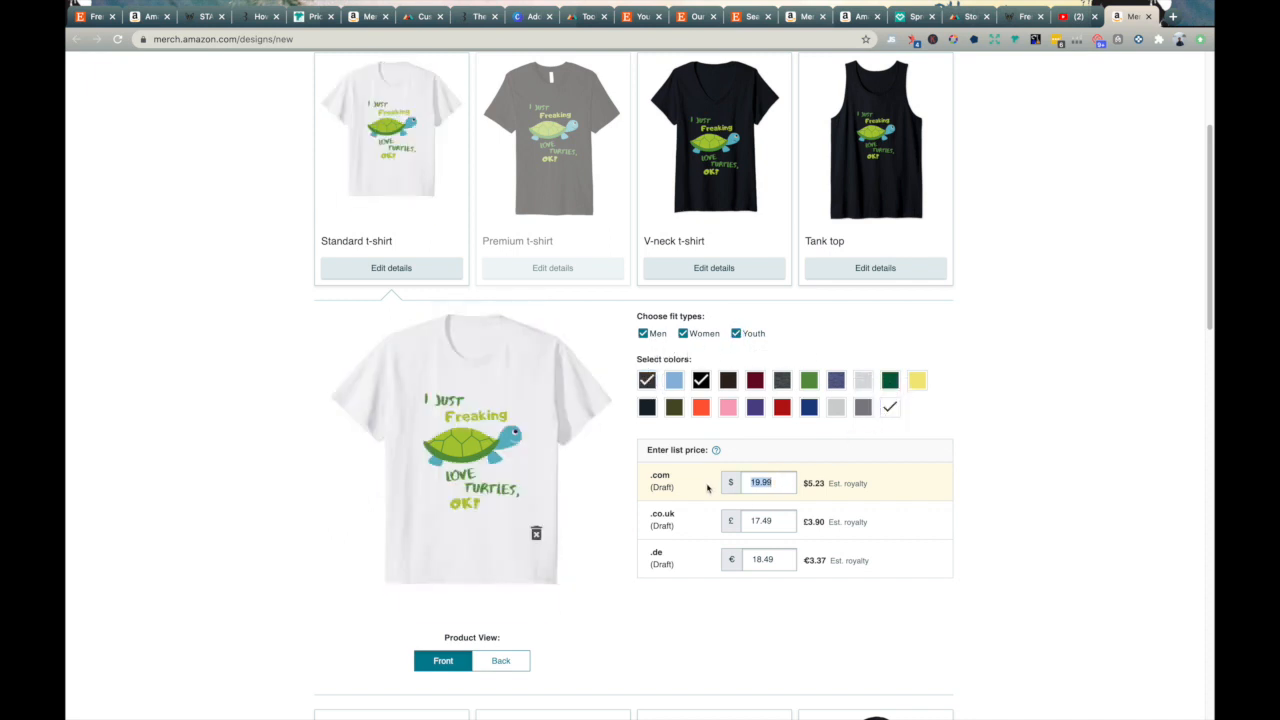
{"action": "type", "text": "1"}
{"action": "left_click_drag", "start_coordinate": [884, 484], "coordinate": [812, 485]}
{"action": "left_click", "coordinate": [820, 485]}
{"action": "scroll", "coordinate": [972, 463], "scroll_direction": "down", "scroll_amount": 10}
{"action": "scroll", "coordinate": [930, 400], "scroll_direction": "up", "scroll_amount": 15}
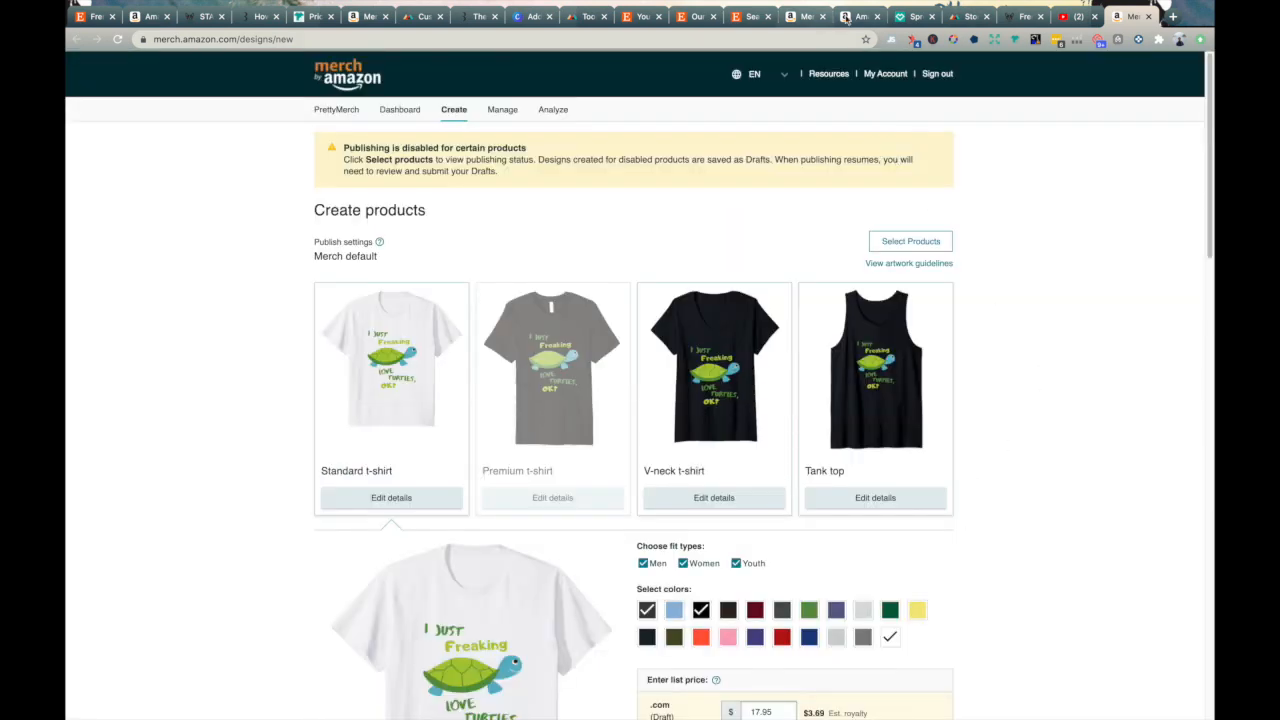
- Switch to the published Amazon listing of the turtle t-shirt and review its title and product bullets
{"action": "left_click", "coordinate": [858, 16]}
{"action": "scroll", "coordinate": [600, 380], "scroll_direction": "down", "scroll_amount": 3}
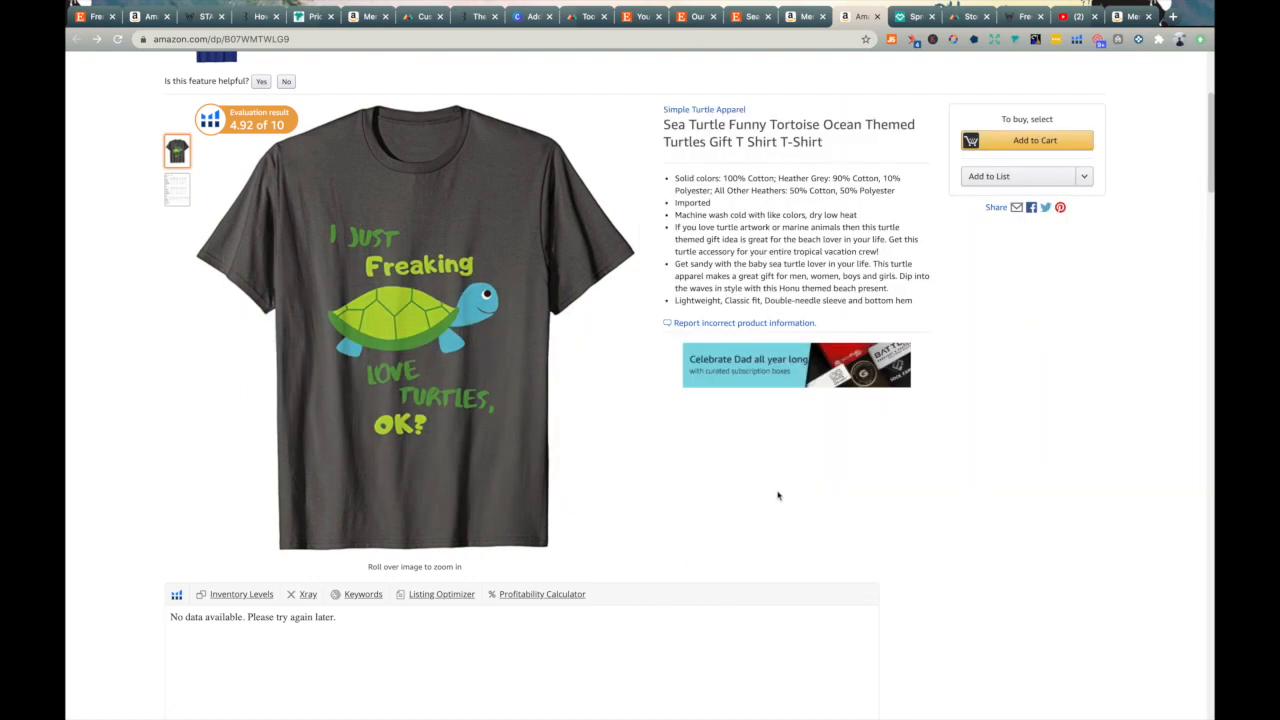
{"action": "scroll", "coordinate": [778, 495], "scroll_direction": "up", "scroll_amount": 2}
{"action": "left_click_drag", "start_coordinate": [664, 256], "coordinate": [804, 302]}
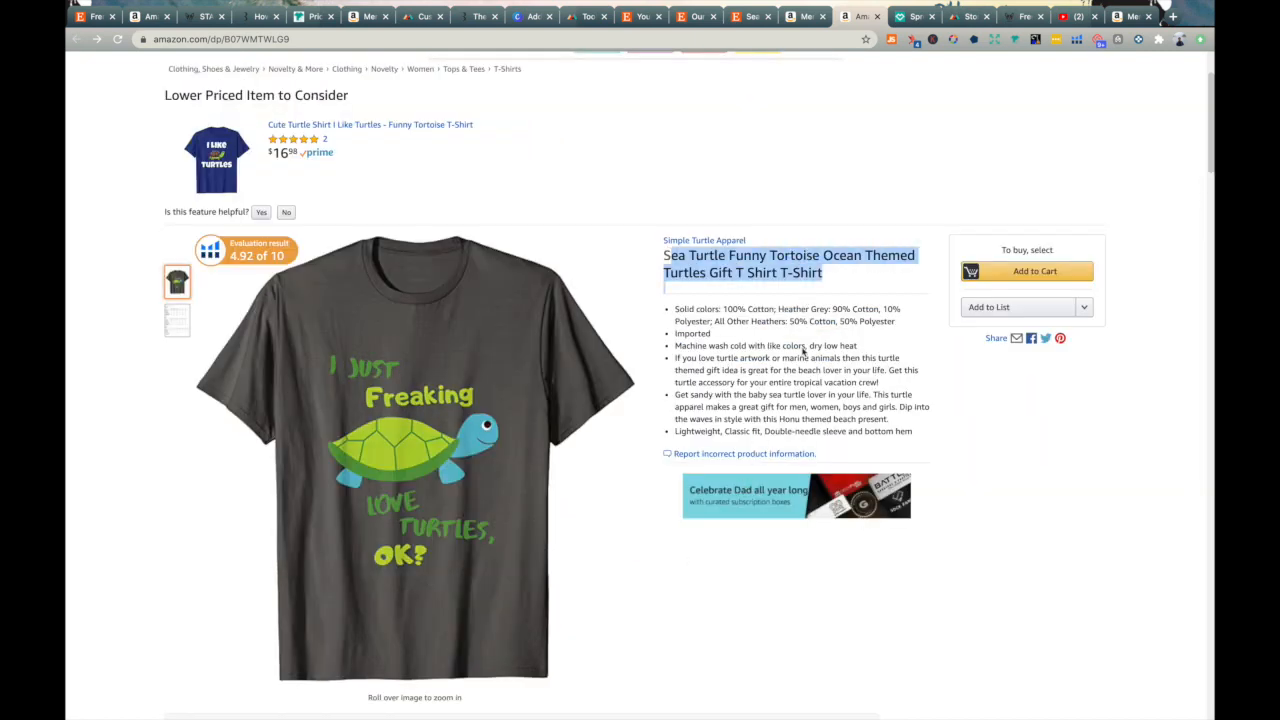
{"action": "left_click", "coordinate": [788, 411]}
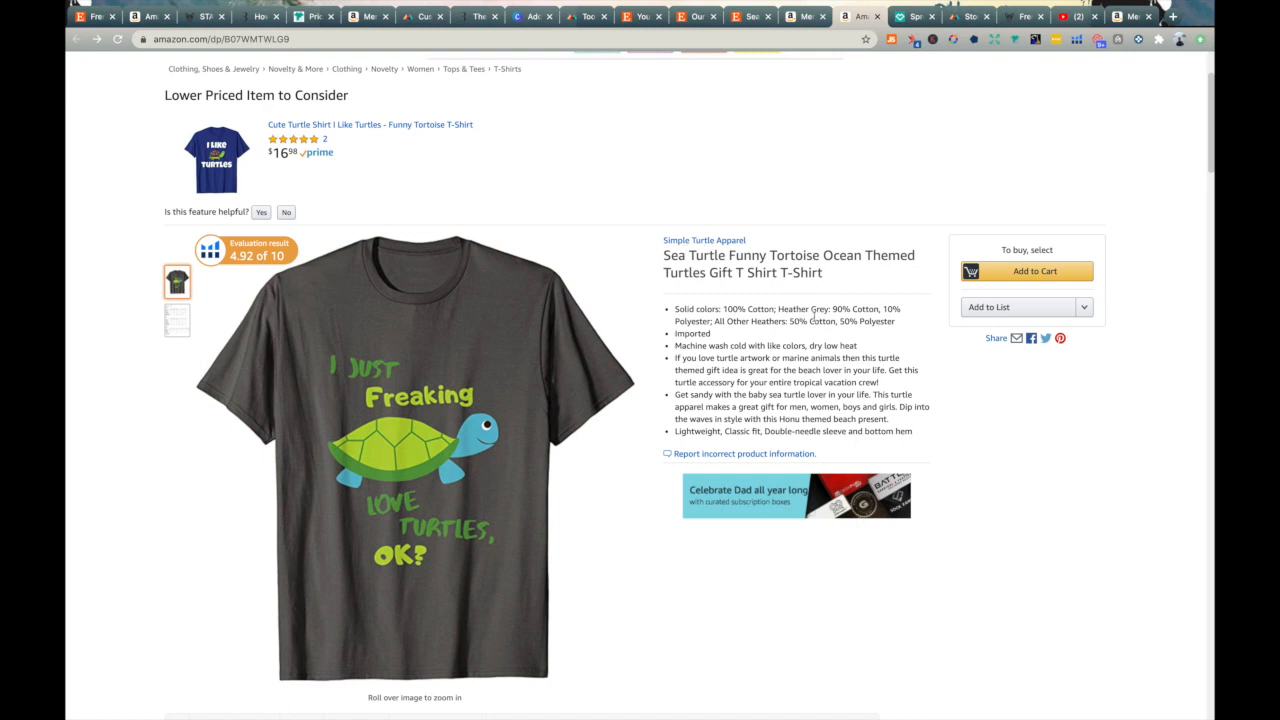
- Switch to Spreadshirt, view the turtle design's product selection, and go to the spreadshirt.com homepage
{"action": "left_click", "coordinate": [915, 17]}
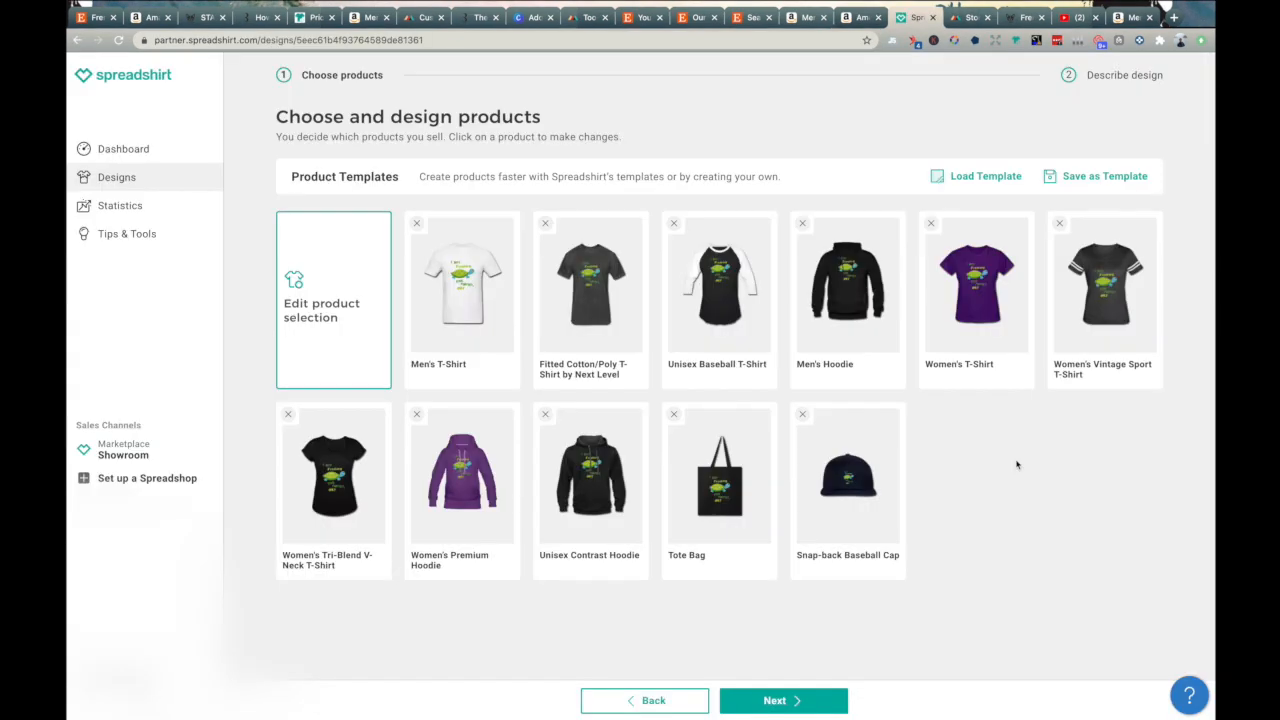
{"action": "mouse_move", "coordinate": [1068, 343]}
{"action": "left_click", "coordinate": [655, 43]}
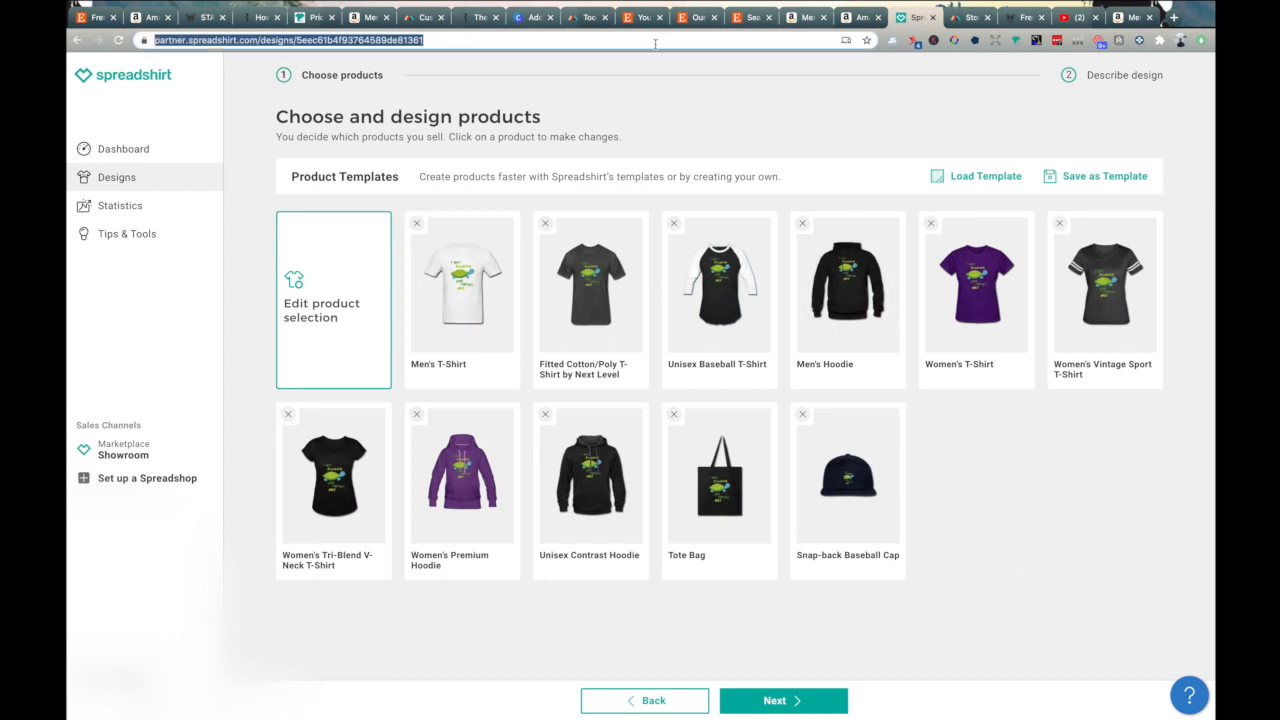
{"action": "type", "text": "spreadshirt.com"}
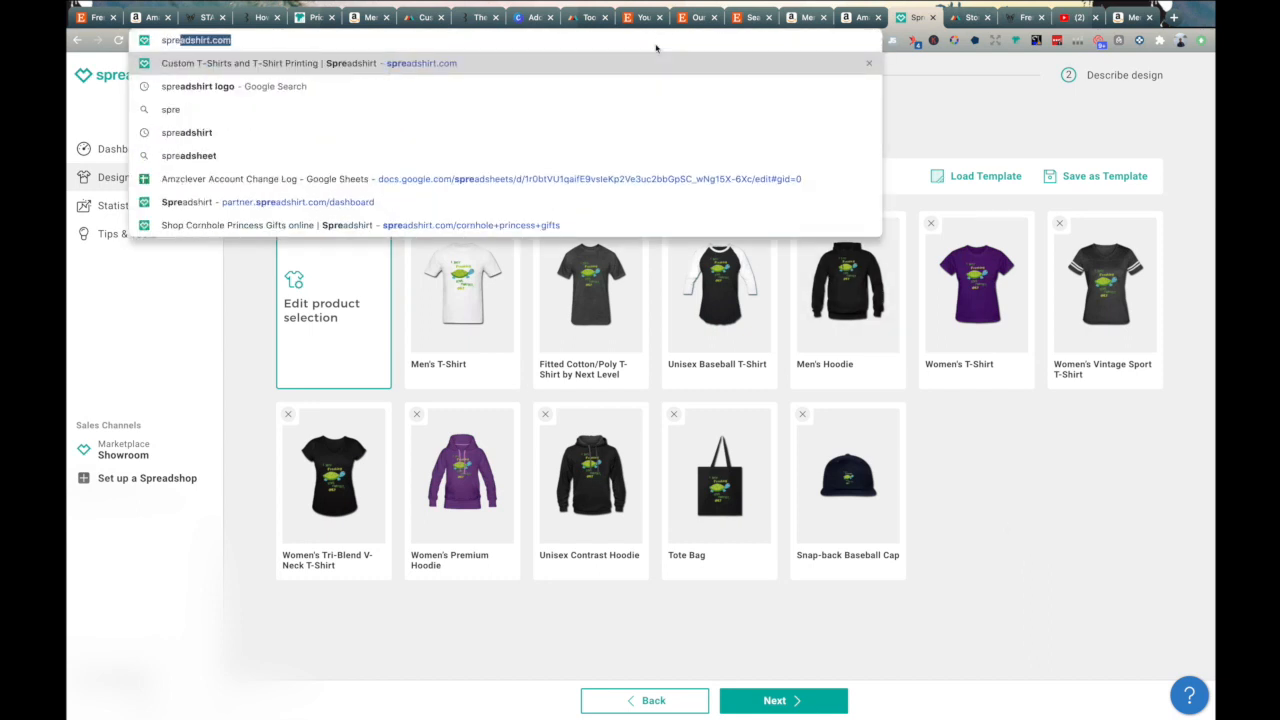
{"action": "key", "text": "Return"}
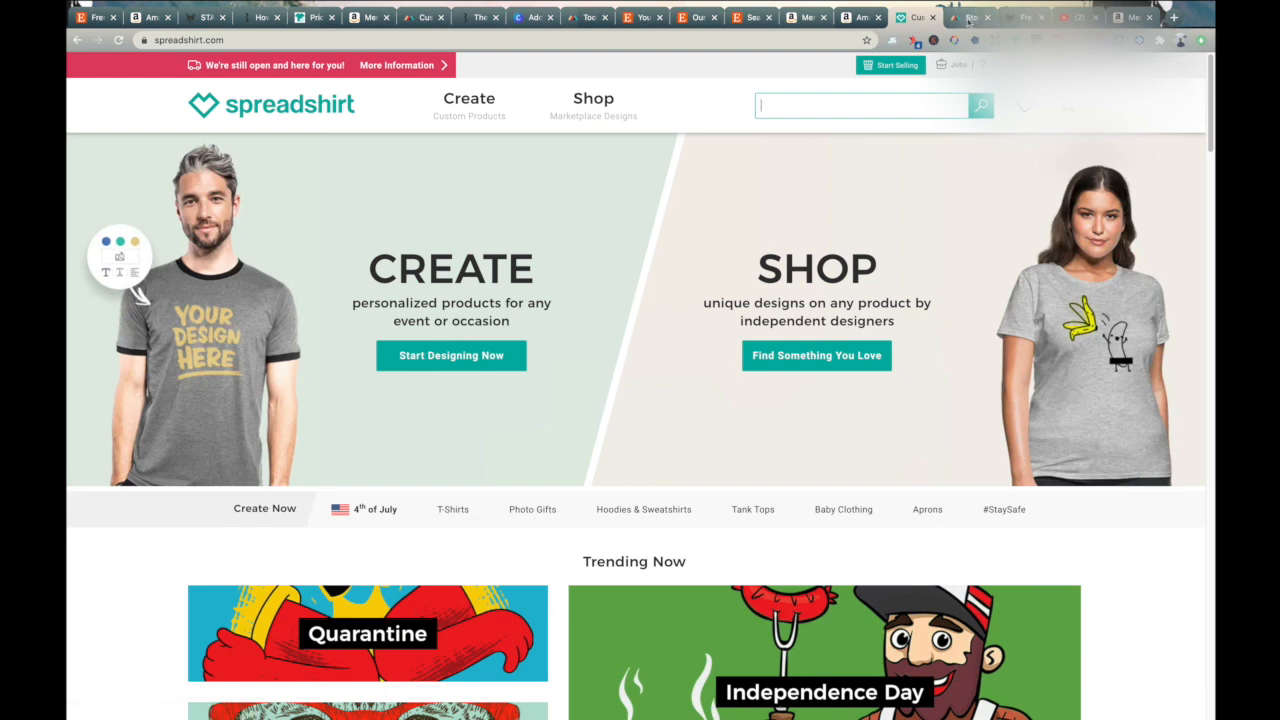
- Glance at the Starbarks Frenchie shirt page, then review the ecommerce platforms that can be connected in Printful
{"action": "left_click", "coordinate": [205, 17]}
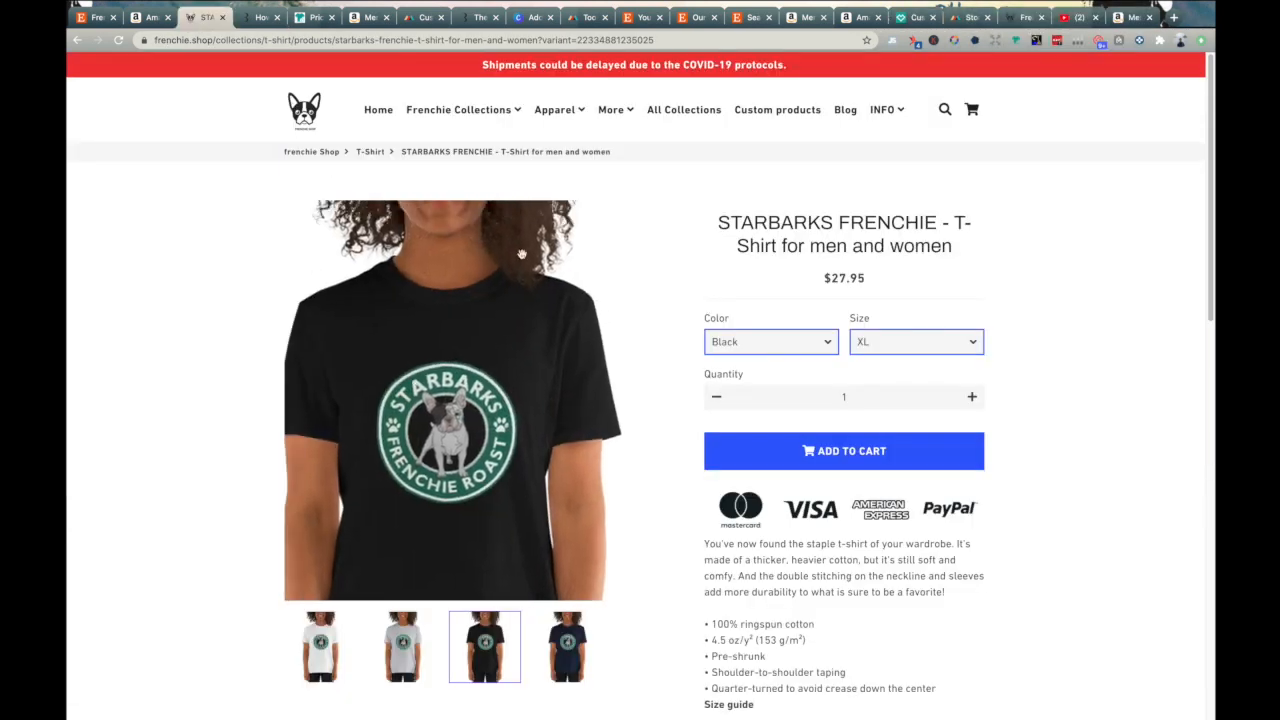
{"action": "left_click", "coordinate": [972, 17]}
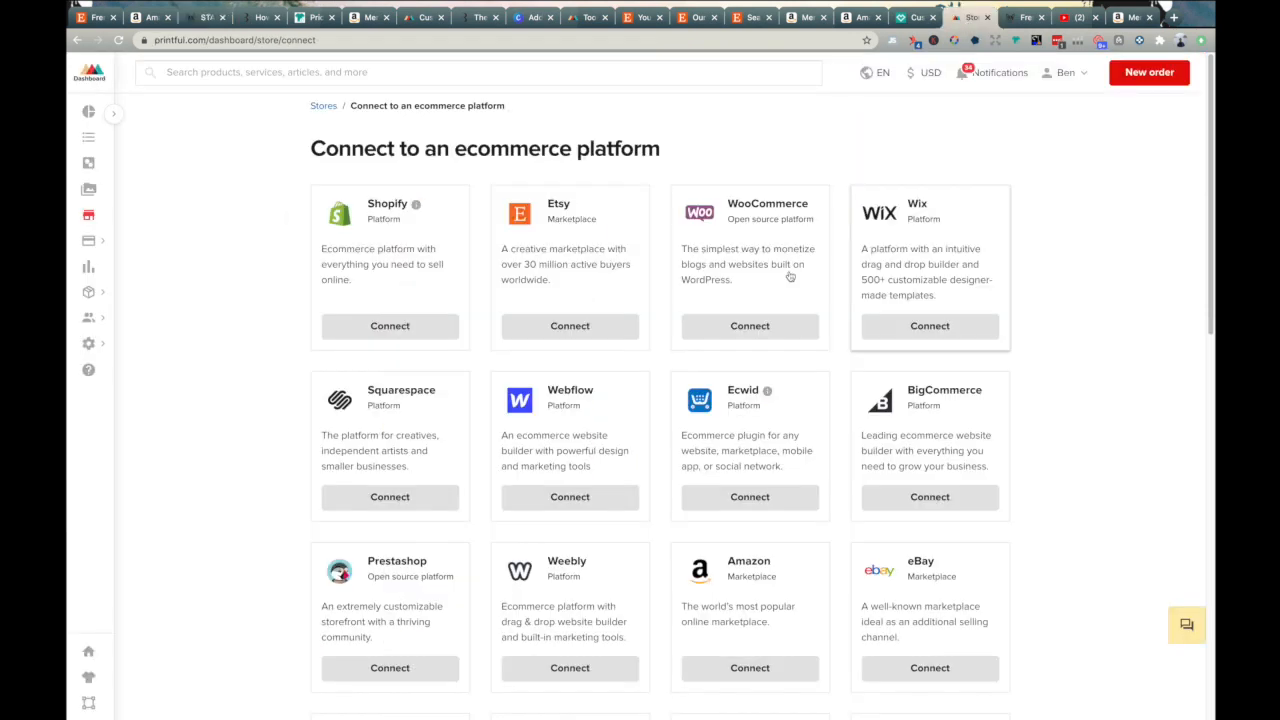
{"action": "left_click_drag", "start_coordinate": [313, 150], "coordinate": [548, 174]}
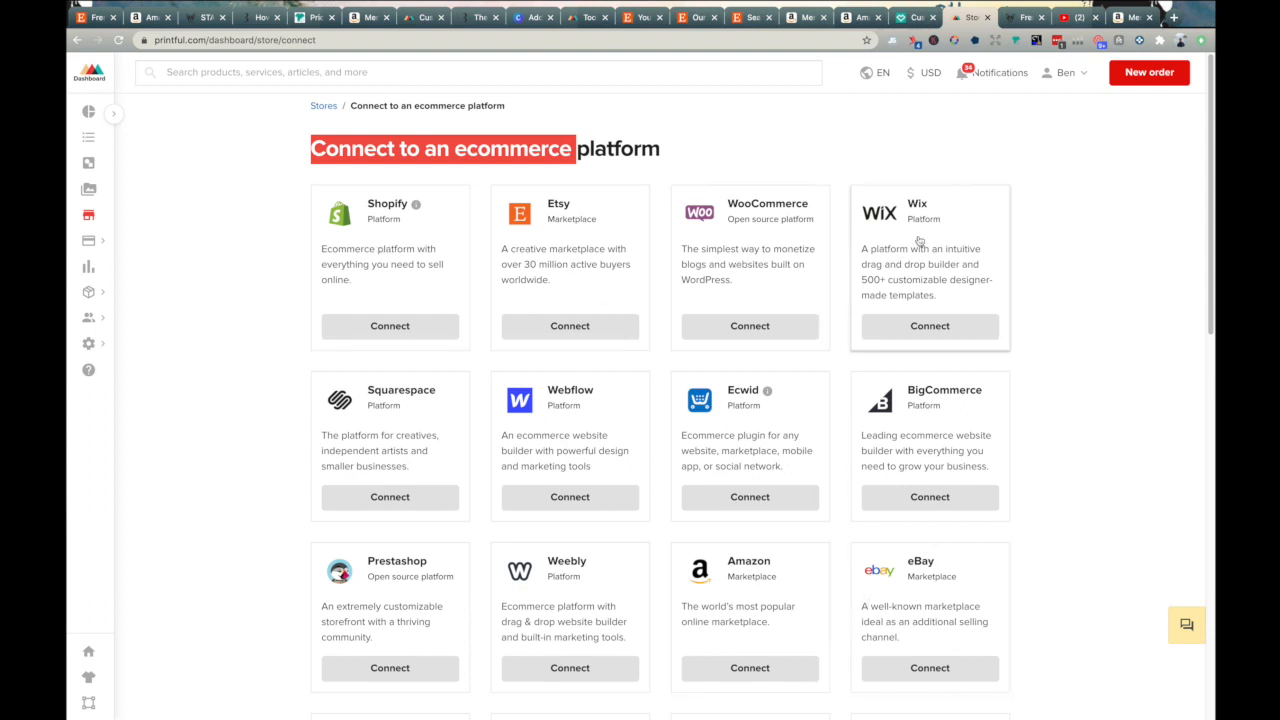
{"action": "scroll", "coordinate": [548, 515], "scroll_direction": "down", "scroll_amount": 1}
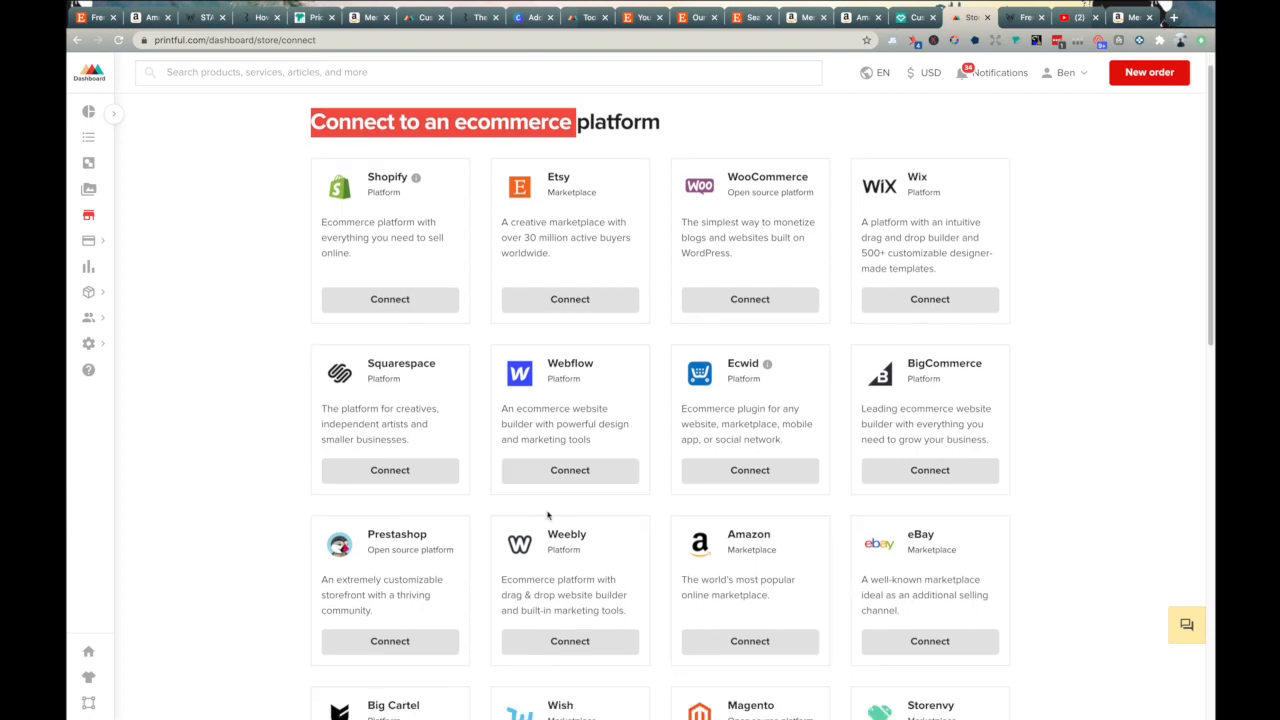
{"action": "scroll", "coordinate": [548, 515], "scroll_direction": "down", "scroll_amount": 3}
{"action": "scroll", "coordinate": [749, 486], "scroll_direction": "down", "scroll_amount": 5}
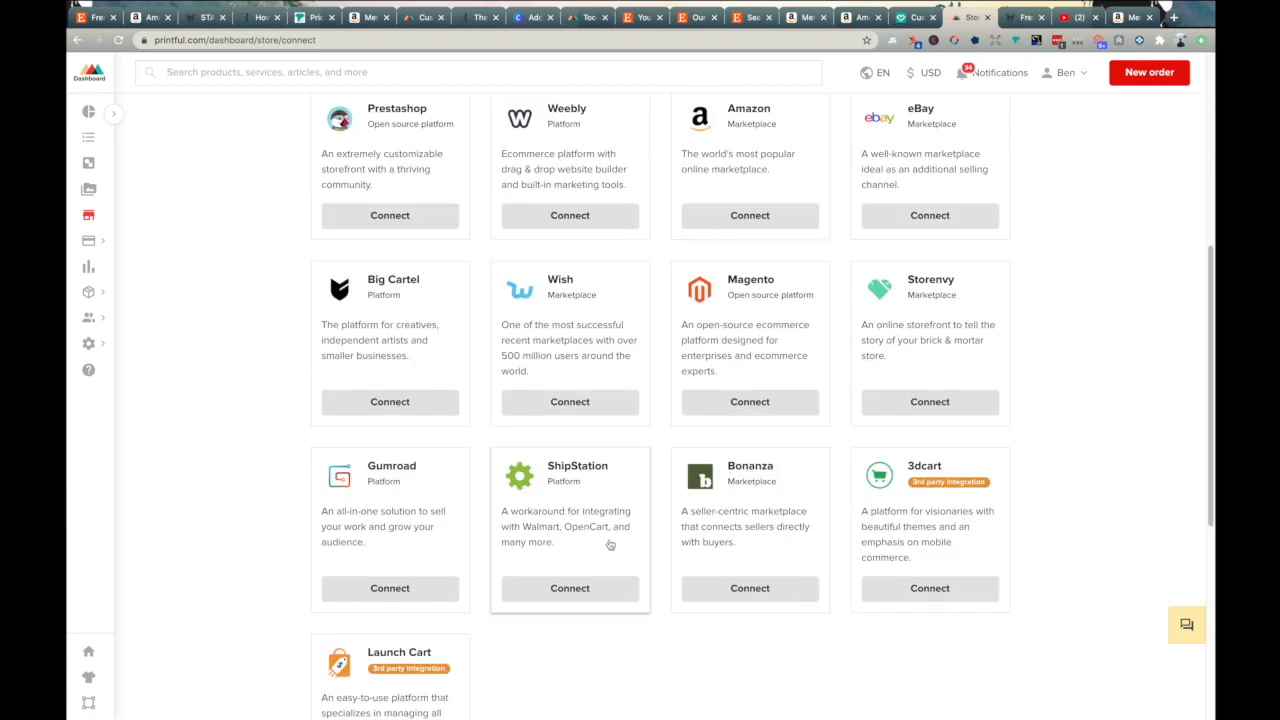
{"action": "scroll", "coordinate": [791, 466], "scroll_direction": "up", "scroll_amount": 5}
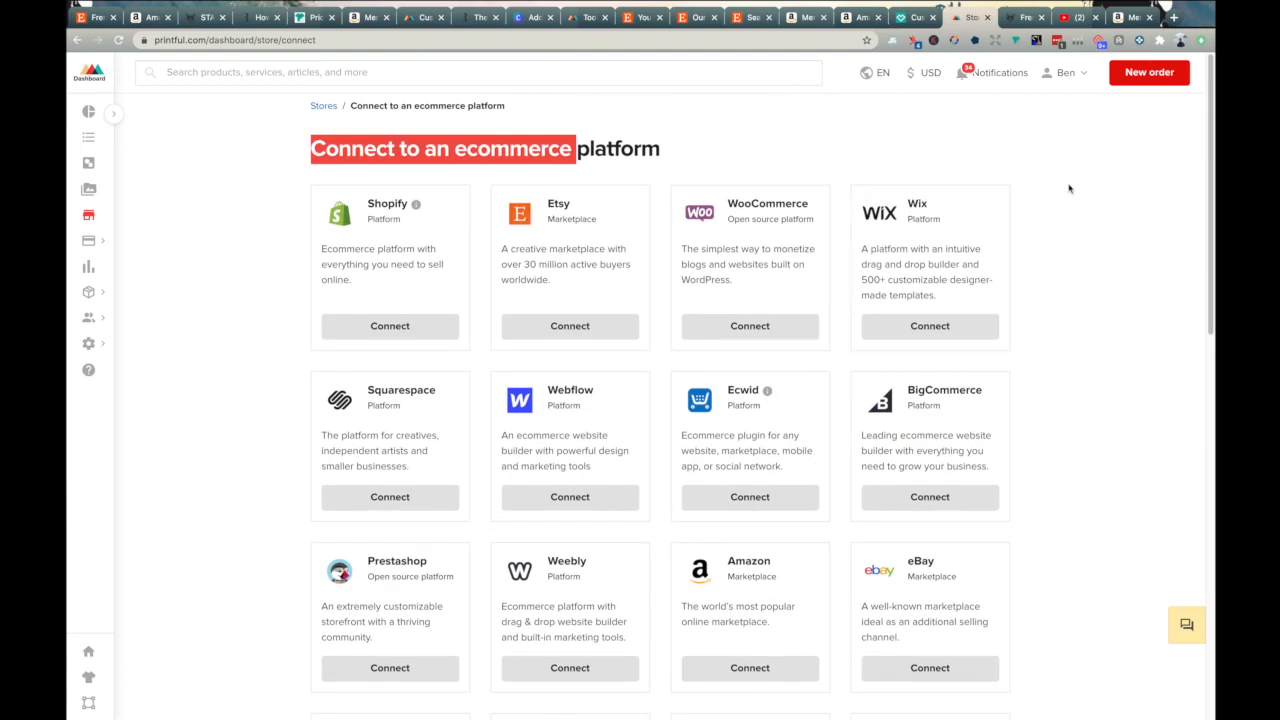
- Switch to the frenchie.shop store, open its T-Shirt apparel collection, and browse the shirts and their prices
{"action": "left_click", "coordinate": [1014, 18]}
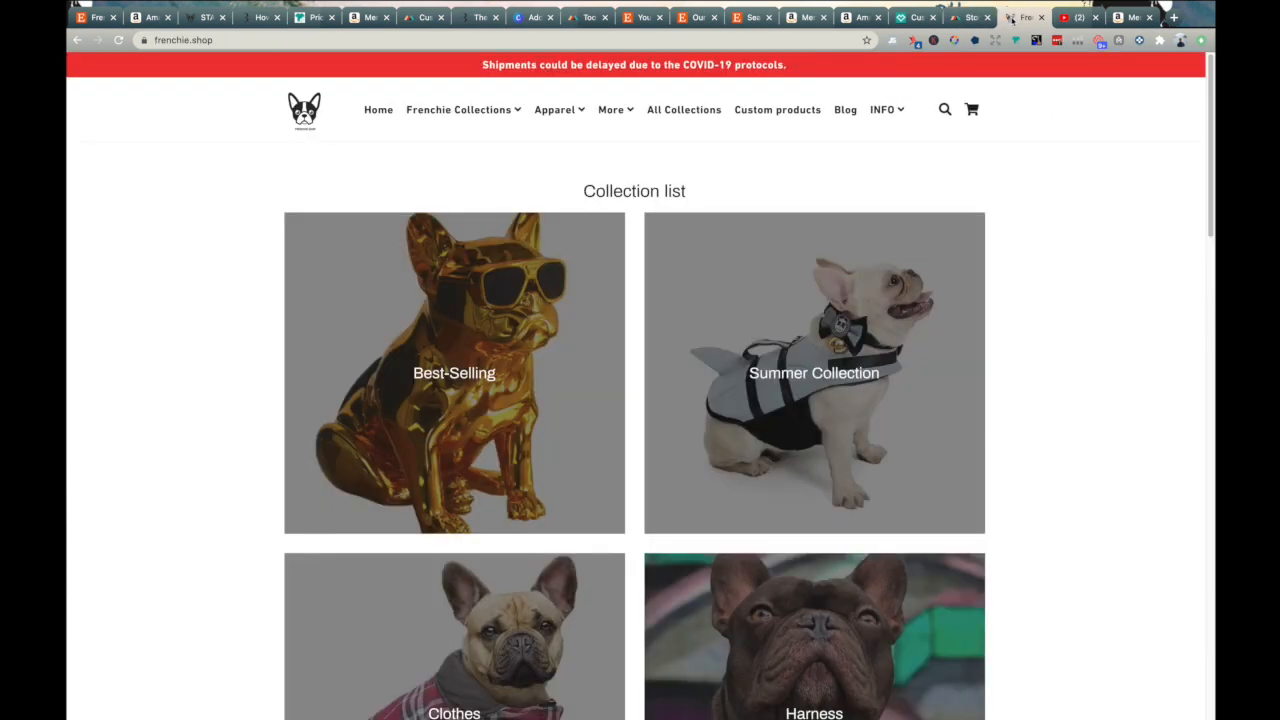
{"action": "left_click", "coordinate": [965, 17]}
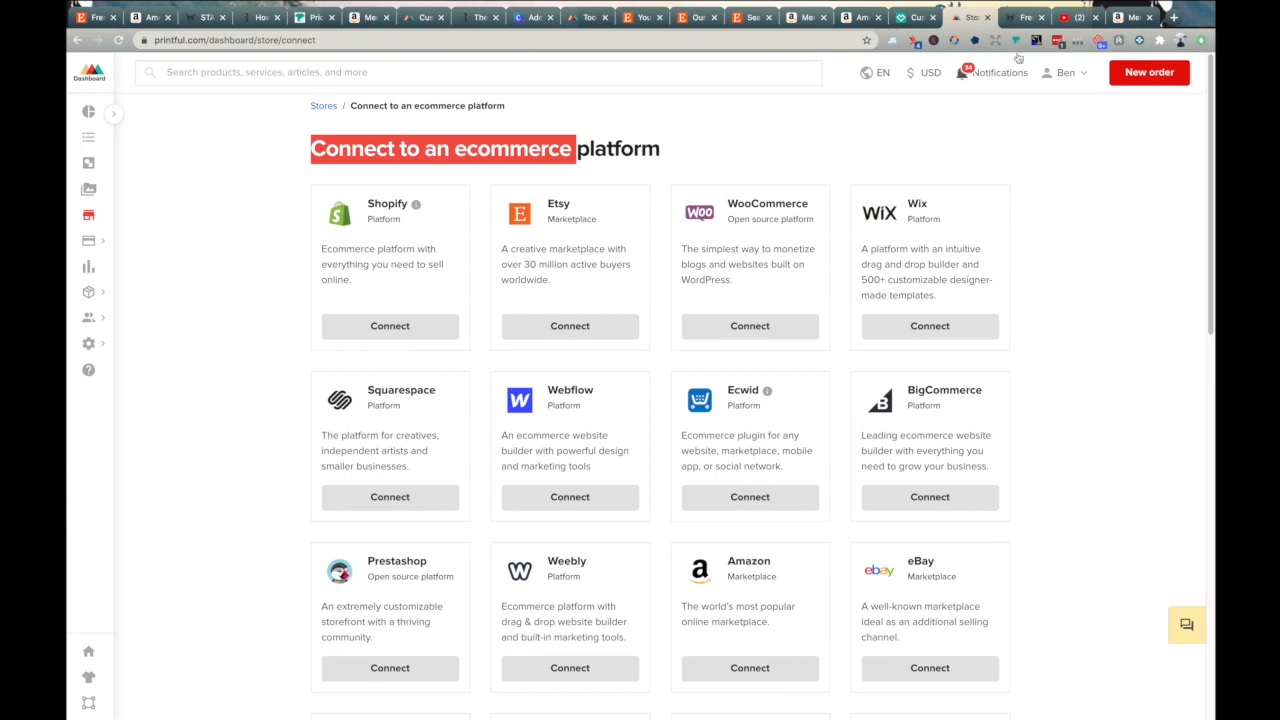
{"action": "left_click", "coordinate": [1020, 17]}
{"action": "mouse_move", "coordinate": [553, 120]}
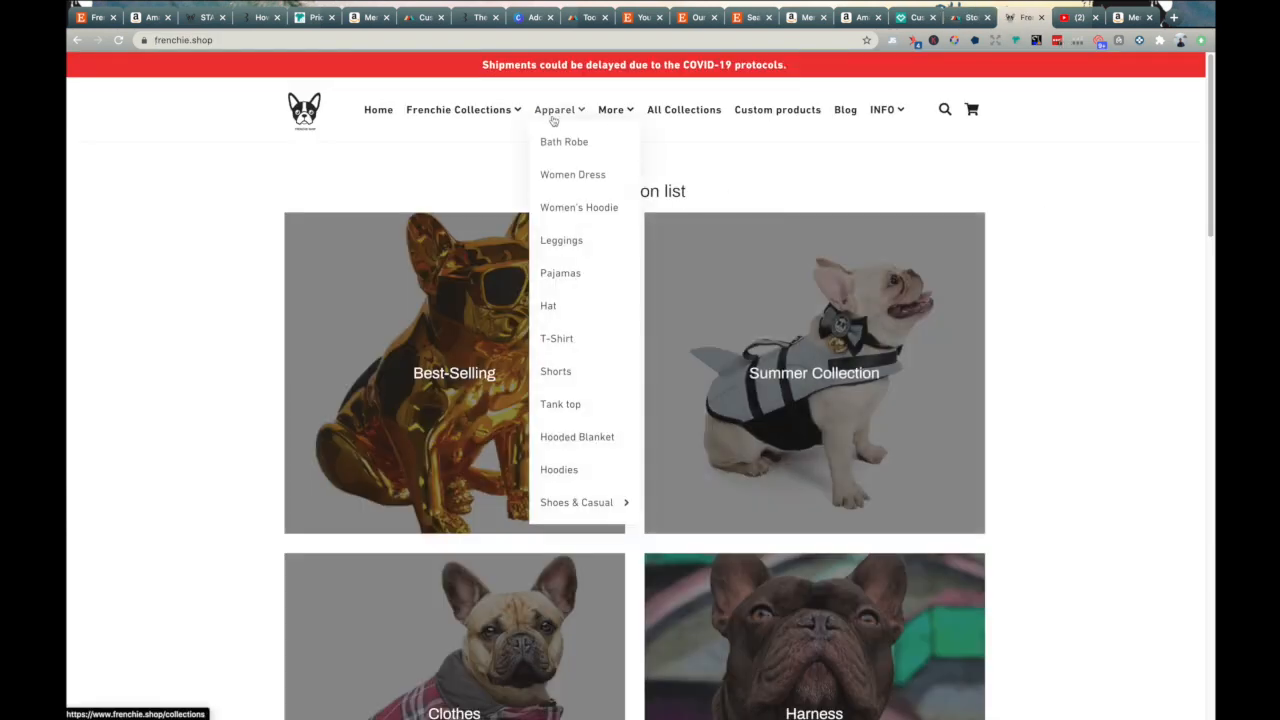
{"action": "left_click", "coordinate": [557, 339]}
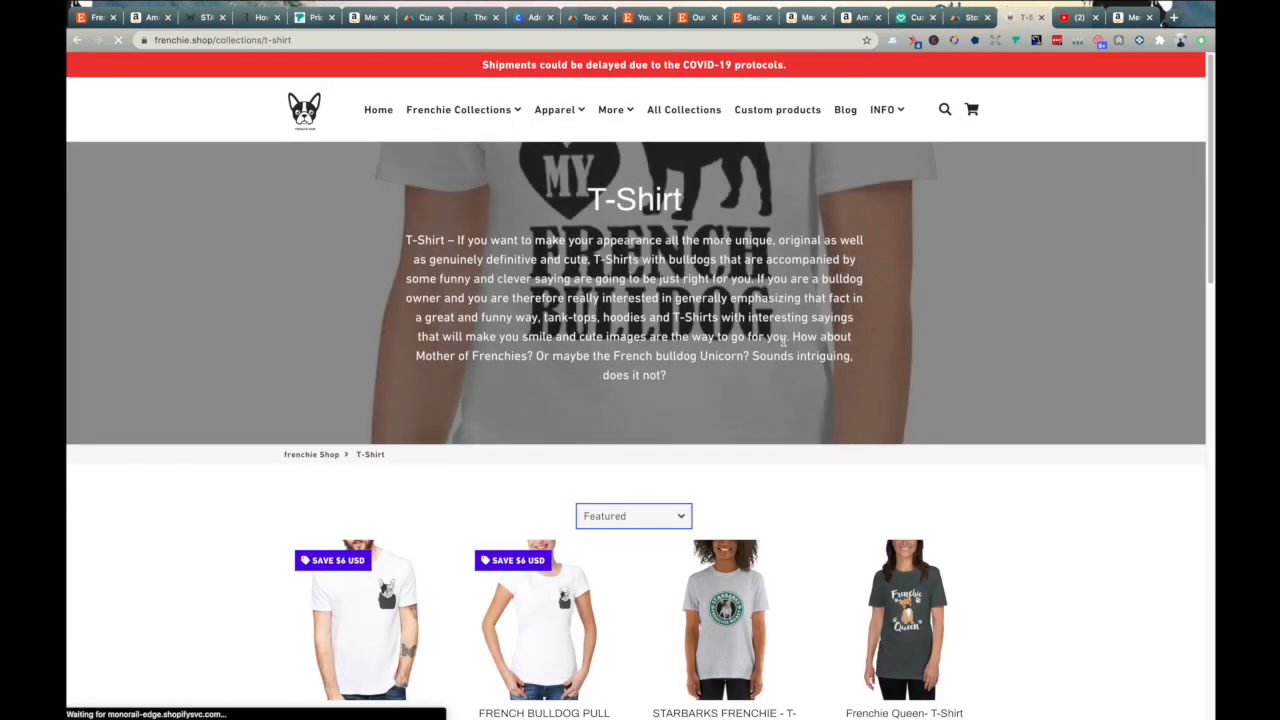
{"action": "scroll", "coordinate": [783, 340], "scroll_direction": "down", "scroll_amount": 5}
{"action": "scroll", "coordinate": [780, 350], "scroll_direction": "down", "scroll_amount": 1}
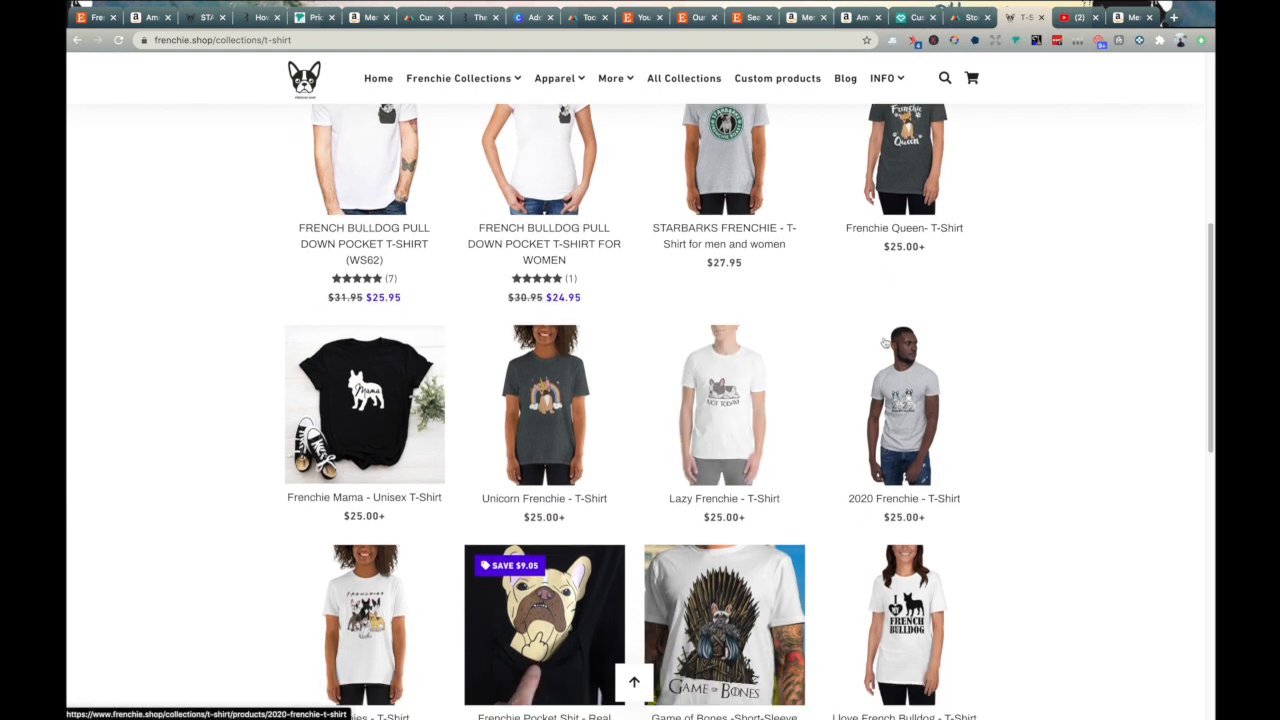
{"action": "scroll", "coordinate": [1006, 343], "scroll_direction": "up", "scroll_amount": 3}
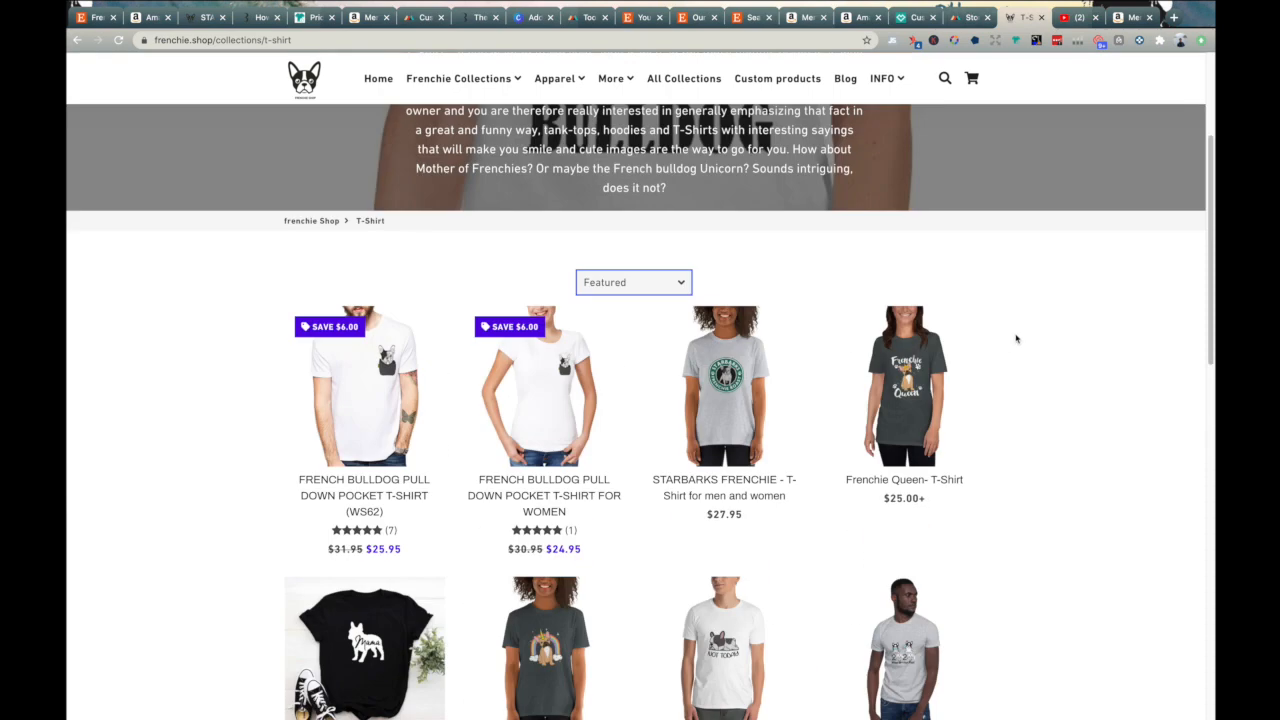